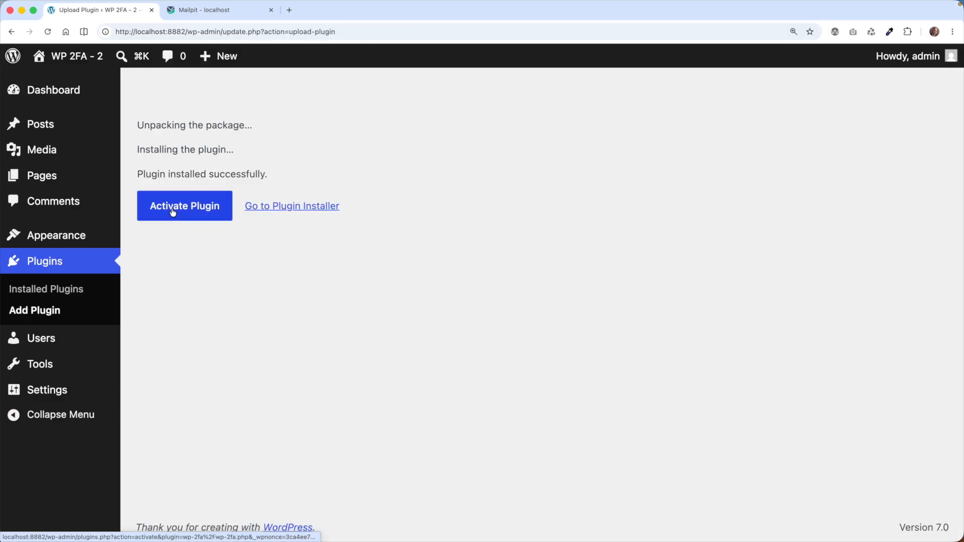
# Activate the WP 2FA plugin and launch its setup wizard
pyautogui.click(173, 212)
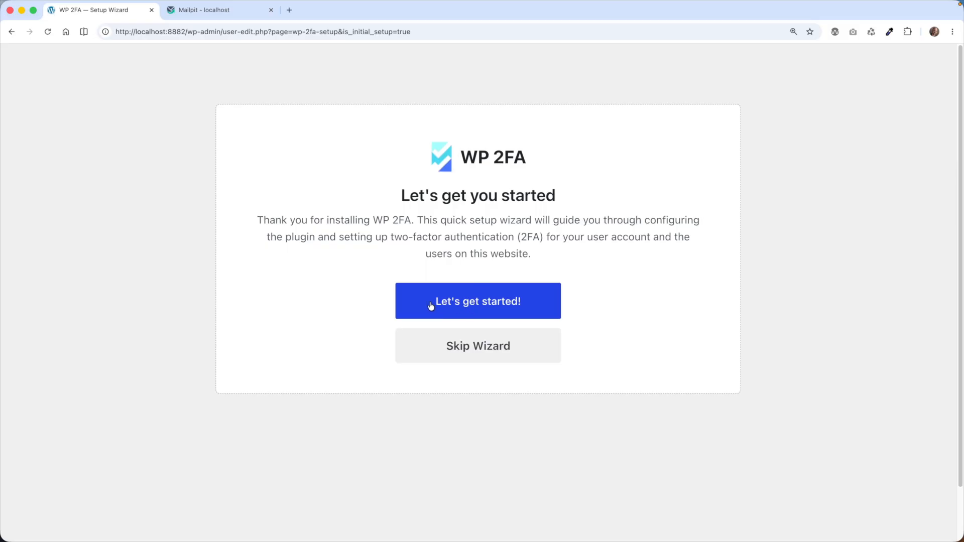
pyautogui.click(486, 303)
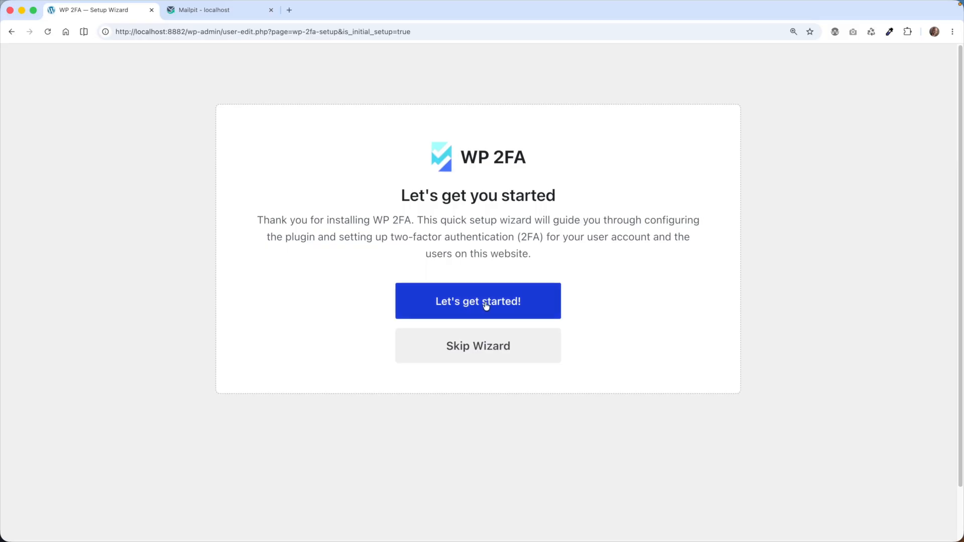
pyautogui.scroll(-1, 414, 262)
pyautogui.scroll(-1, 414, 262)
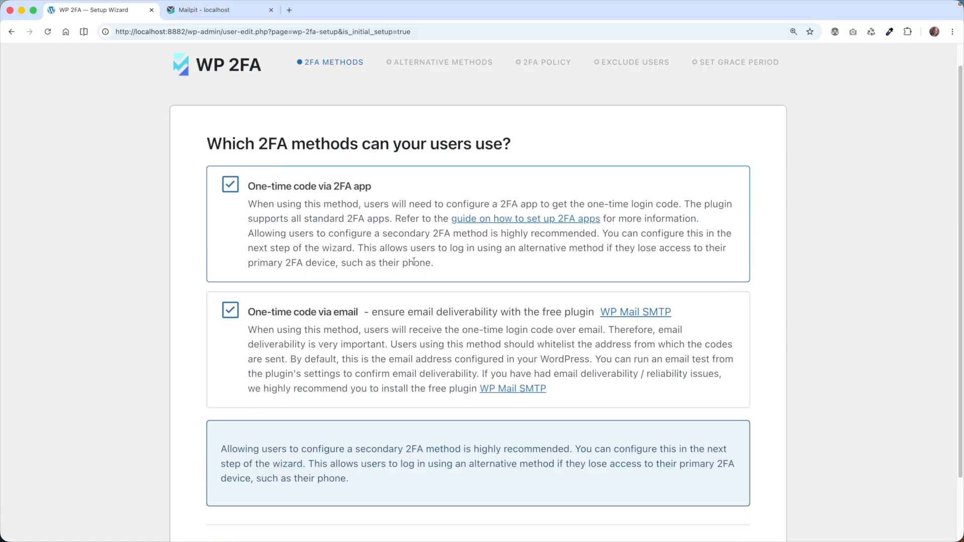
pyautogui.scroll(1, 352, 221)
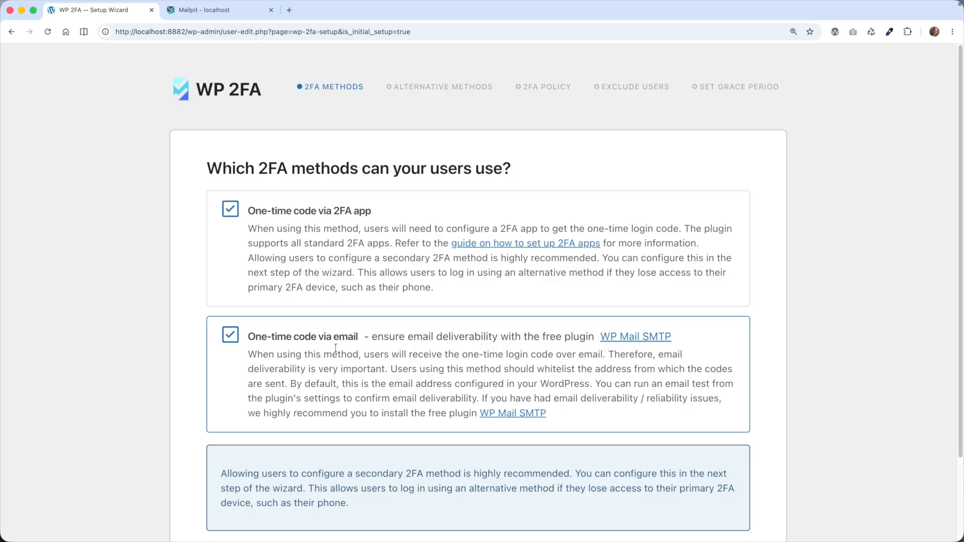
# Allow only one-time codes from a 2FA app, turning off one-time codes via email
pyautogui.click(232, 335)
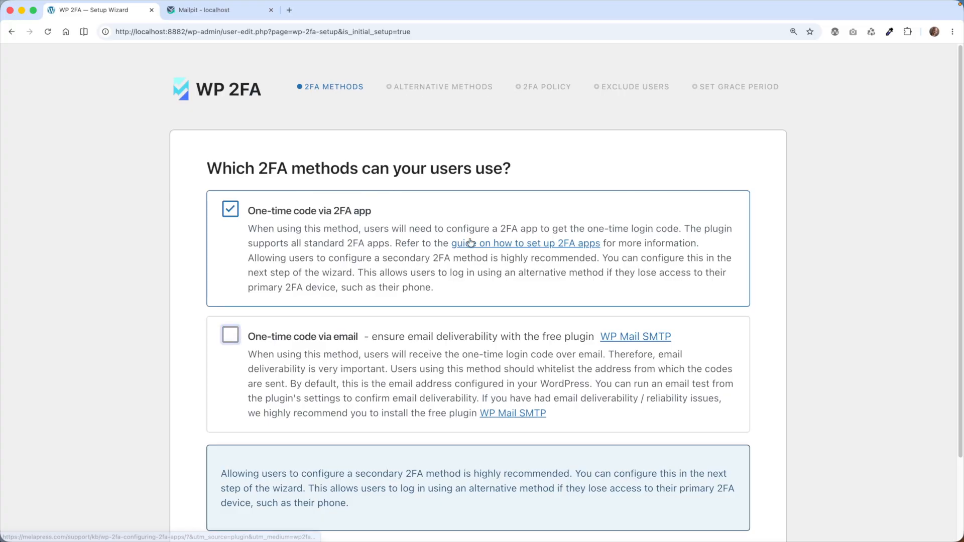
pyautogui.scroll(-4, 467, 246)
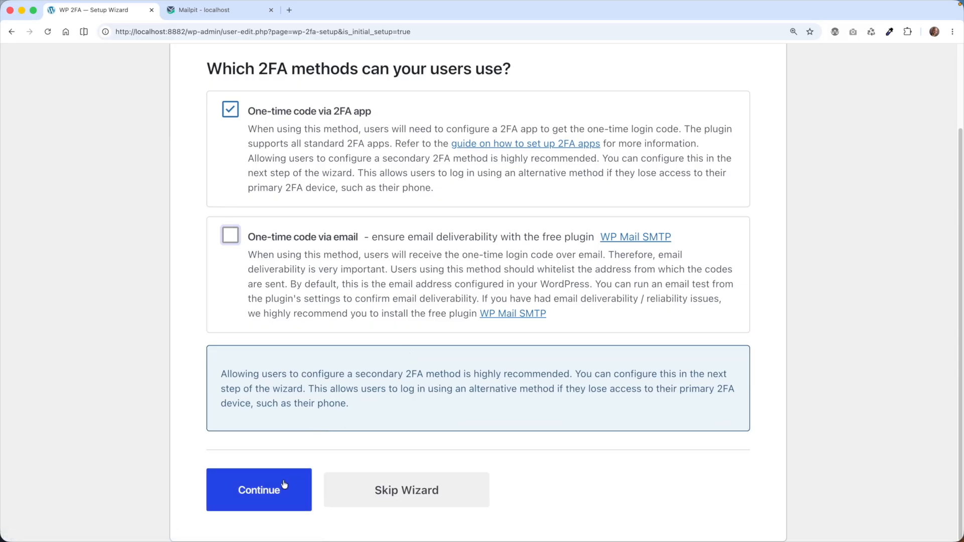
pyautogui.click(284, 485)
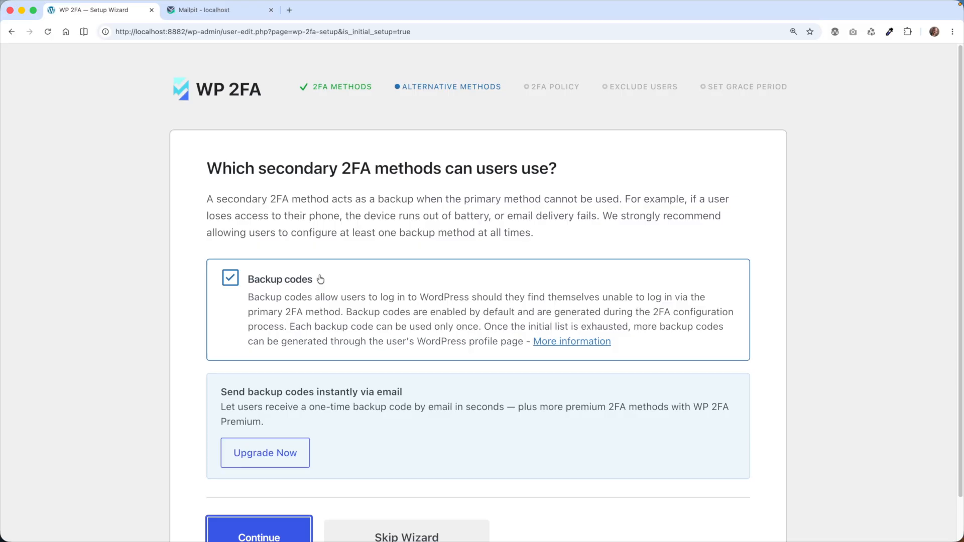
# Keep backup codes ticked as the secondary 2FA method
pyautogui.click(297, 281)
pyautogui.click(300, 283)
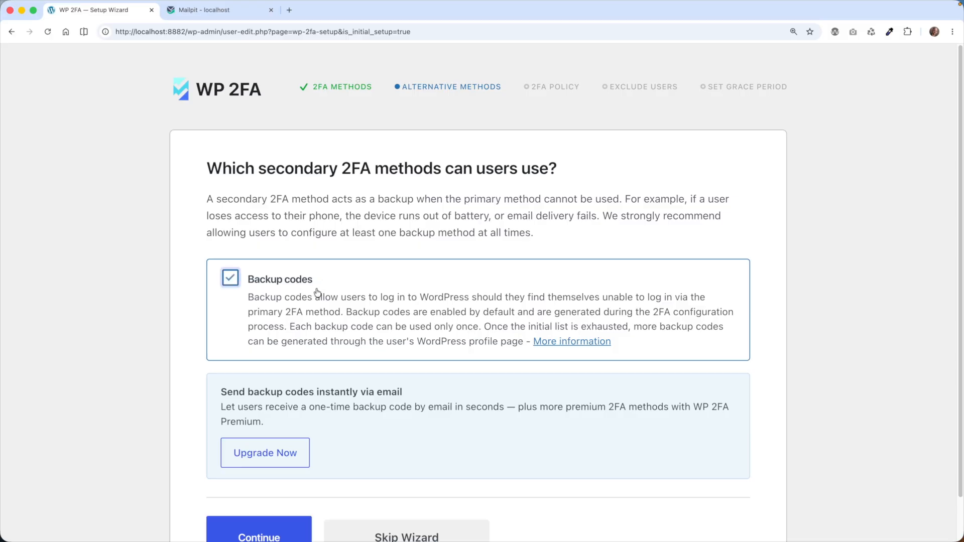
pyautogui.scroll(-1, 387, 377)
pyautogui.click(281, 501)
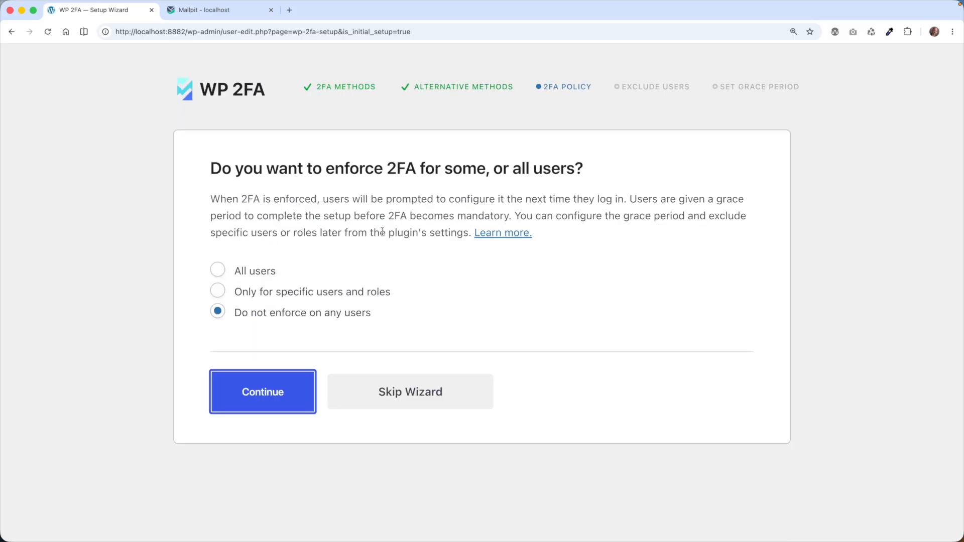
# Set the 2FA policy to enforce two-factor authentication on all users
pyautogui.click(256, 274)
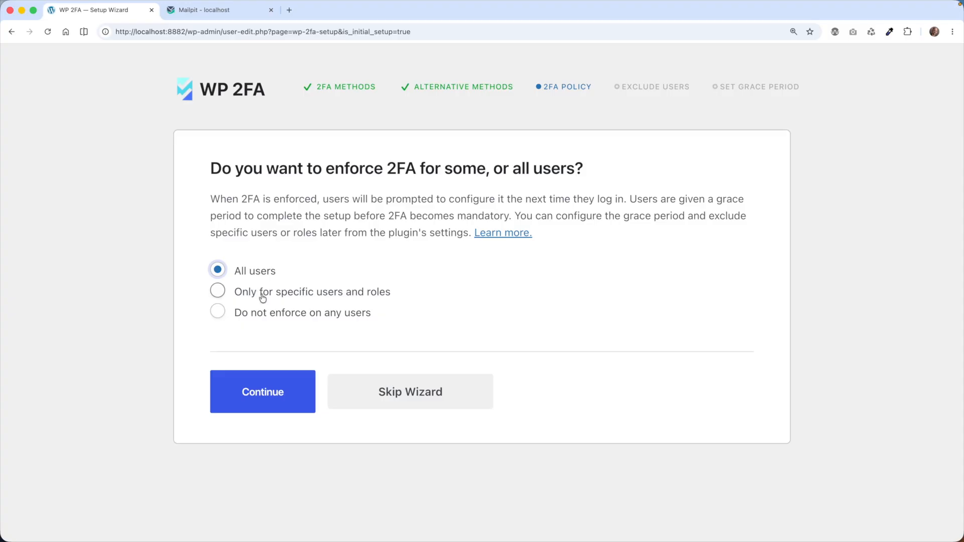
pyautogui.click(261, 289)
pyautogui.click(418, 361)
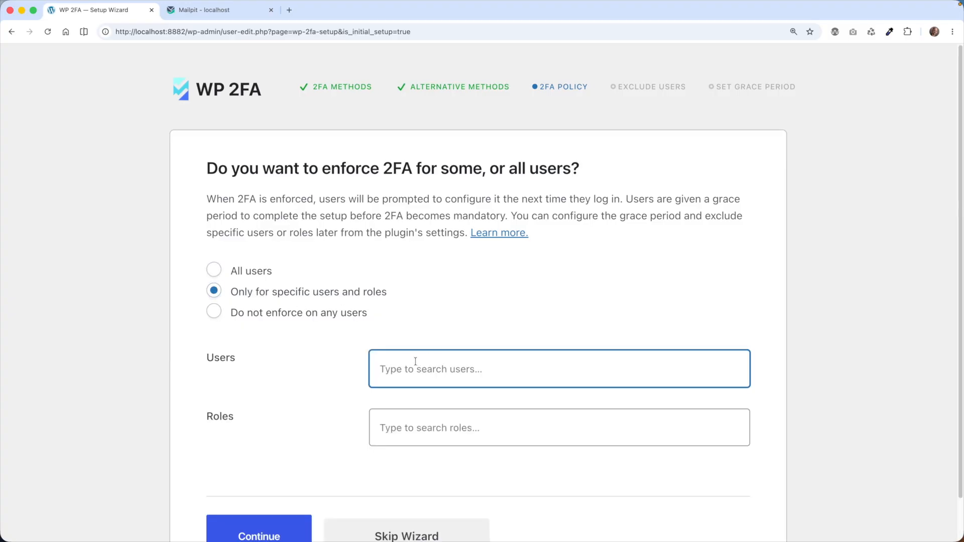
pyautogui.click(420, 420)
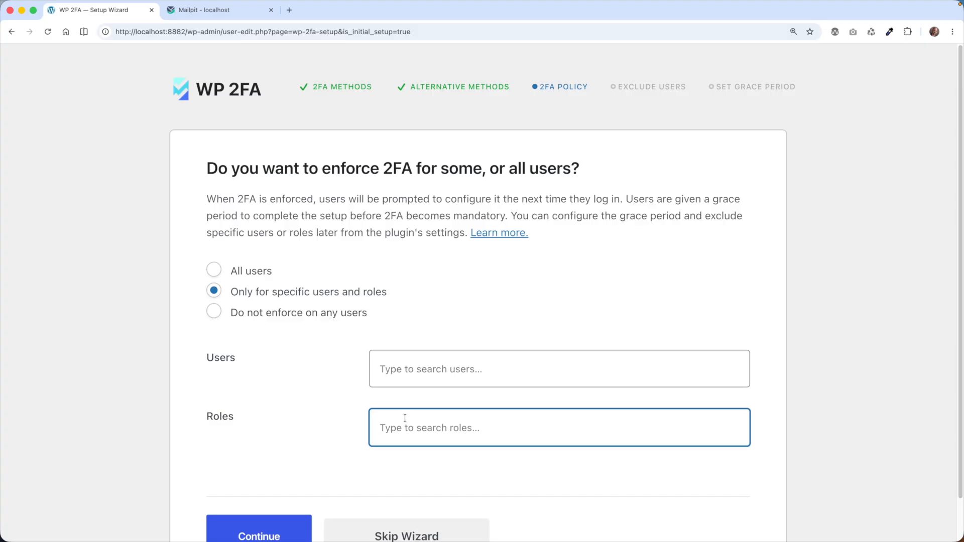
pyautogui.write('sub')
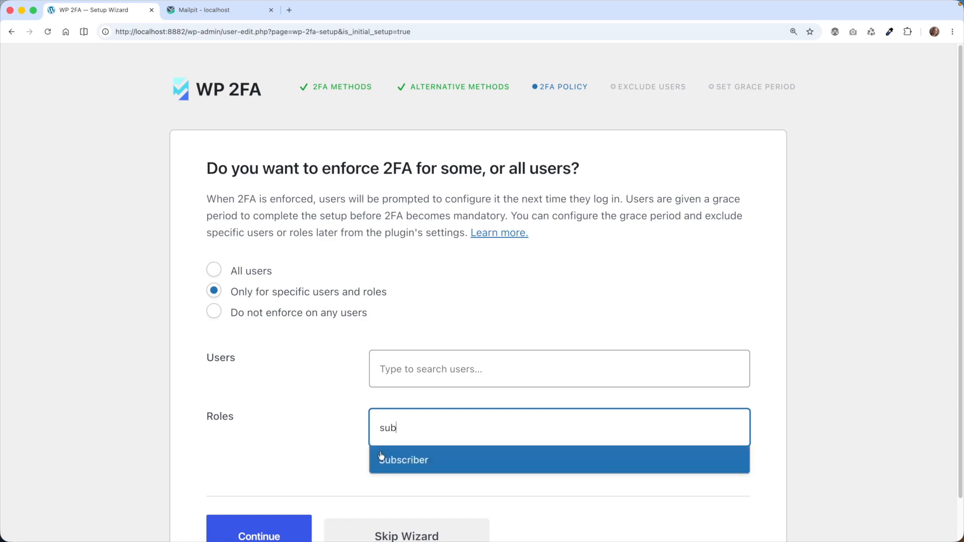
pyautogui.moveTo(415, 428); pyautogui.dragTo(351, 415)
pyautogui.press('BackSpace')
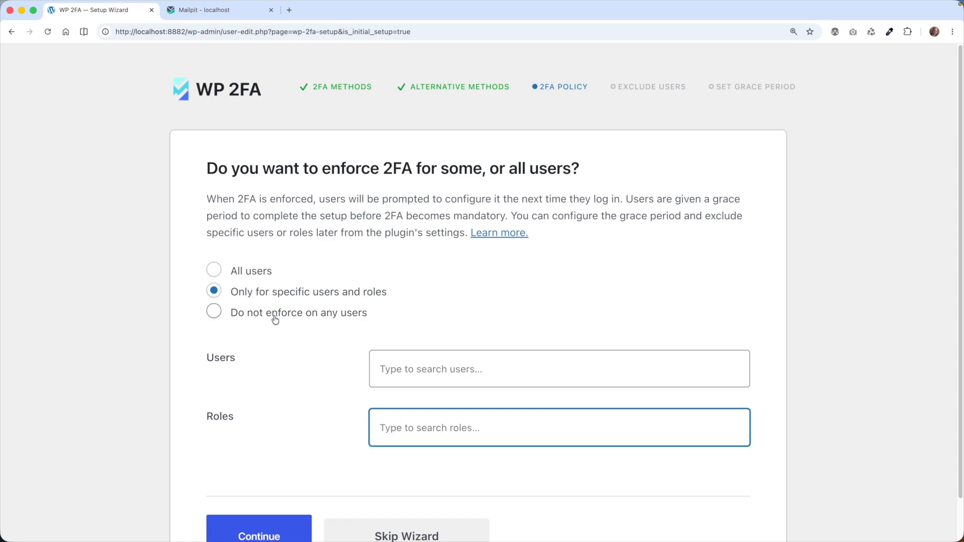
pyautogui.click(275, 319)
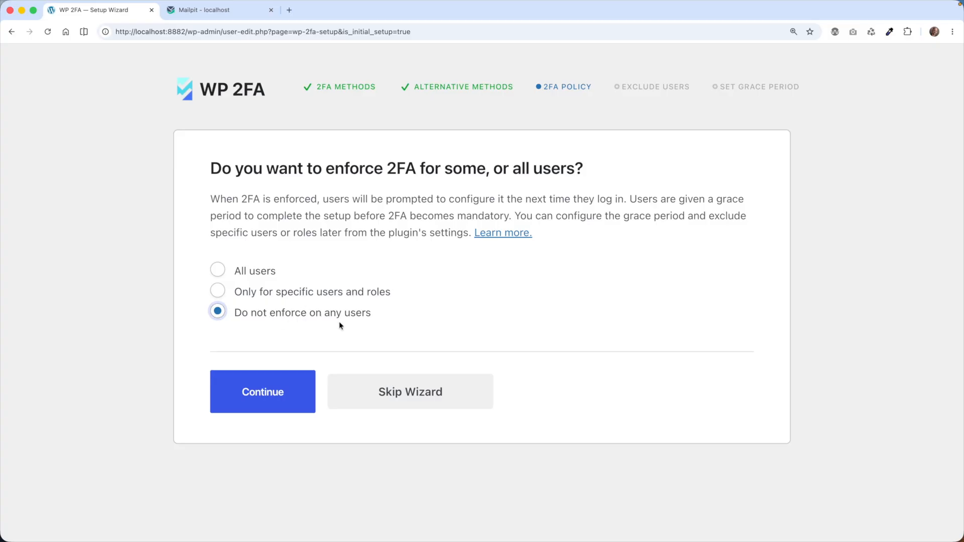
pyautogui.click(266, 271)
pyautogui.click(259, 397)
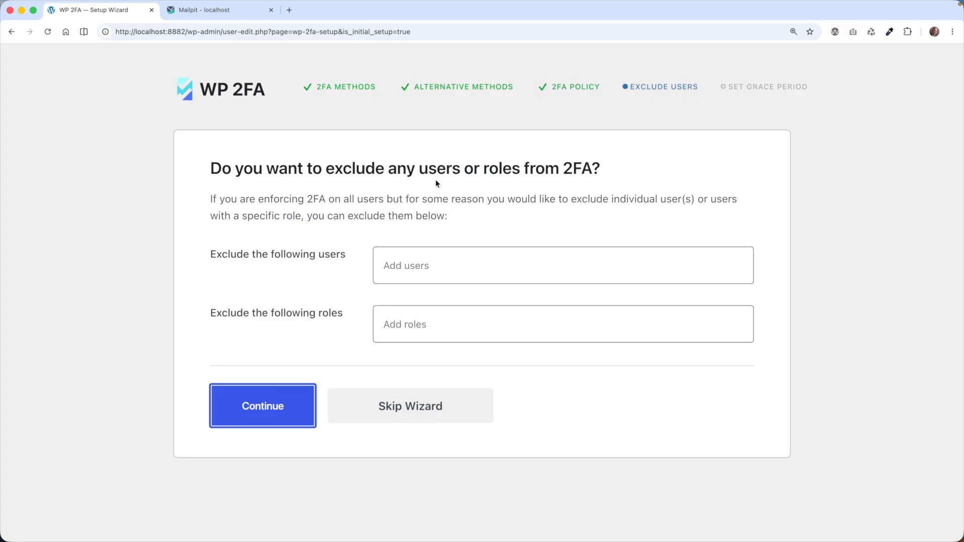
# Leave the users and roles exclusion lists empty
pyautogui.click(494, 268)
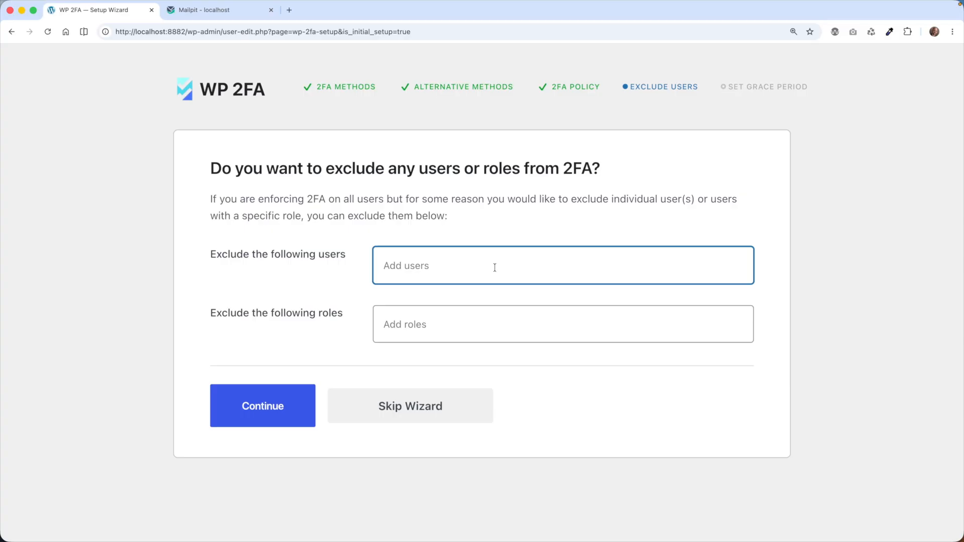
pyautogui.click(471, 327)
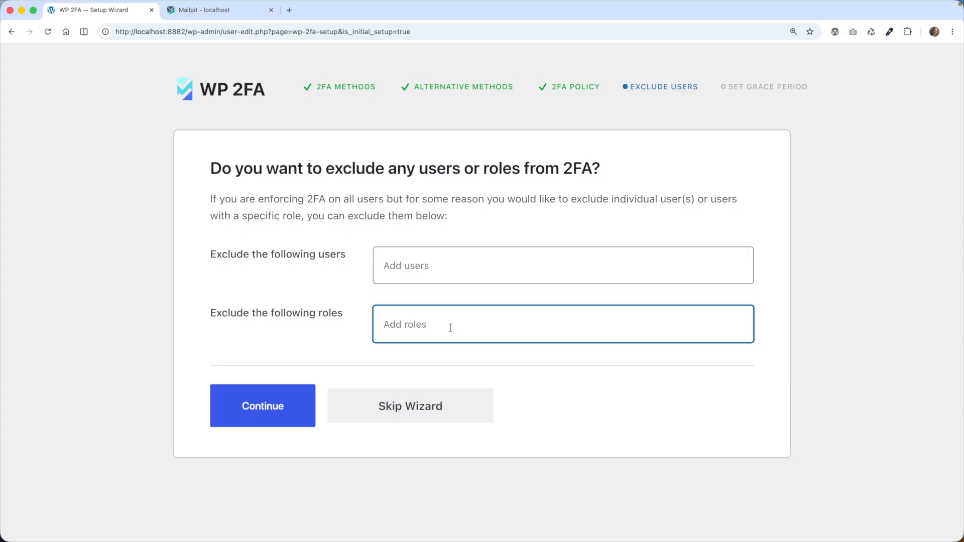
pyautogui.click(432, 273)
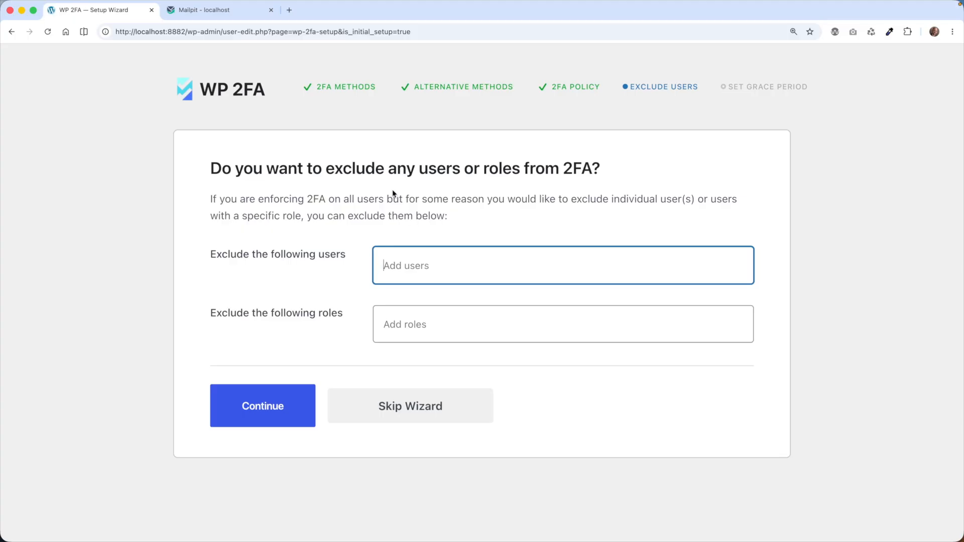
pyautogui.click(279, 388)
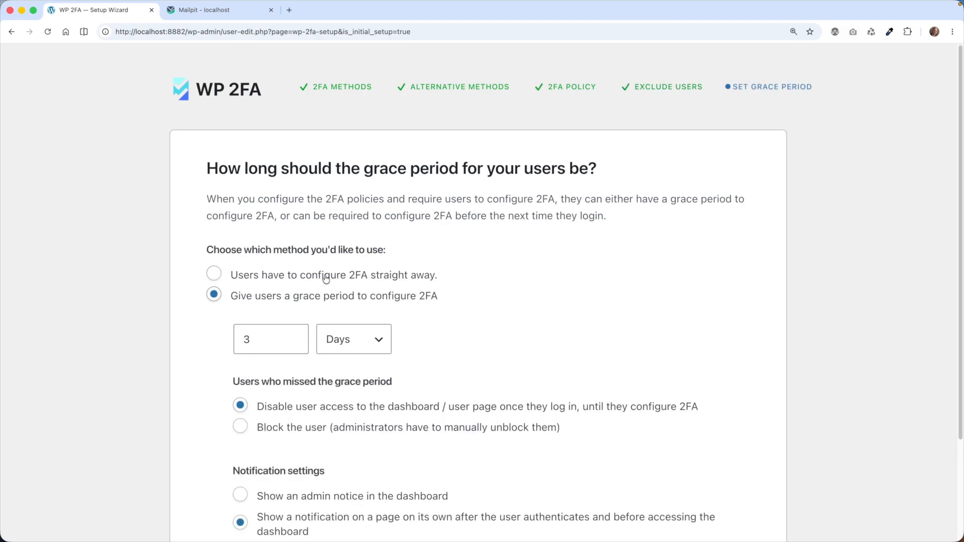
pyautogui.scroll(-1, 355, 274)
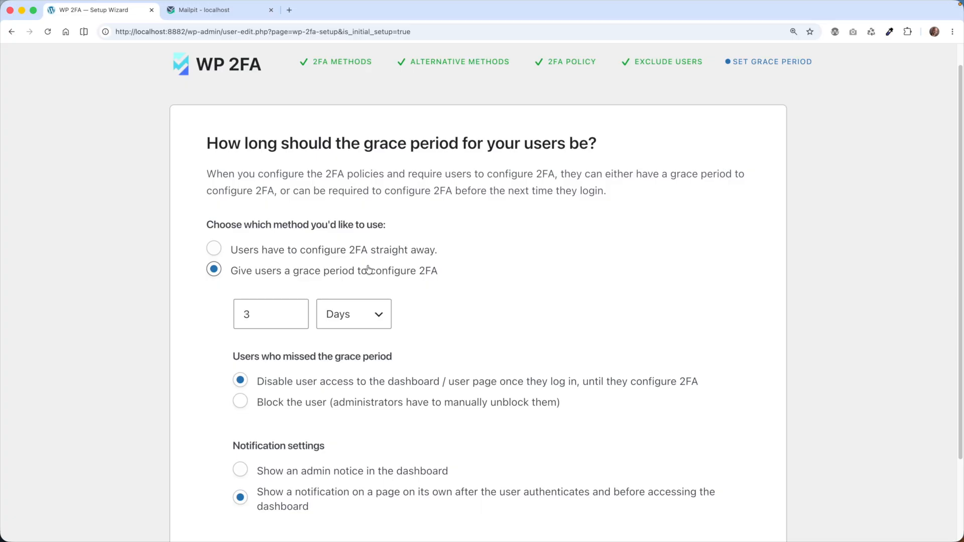
# Choose 'Users have to configure 2FA straight away' instead of a grace period
pyautogui.click(365, 251)
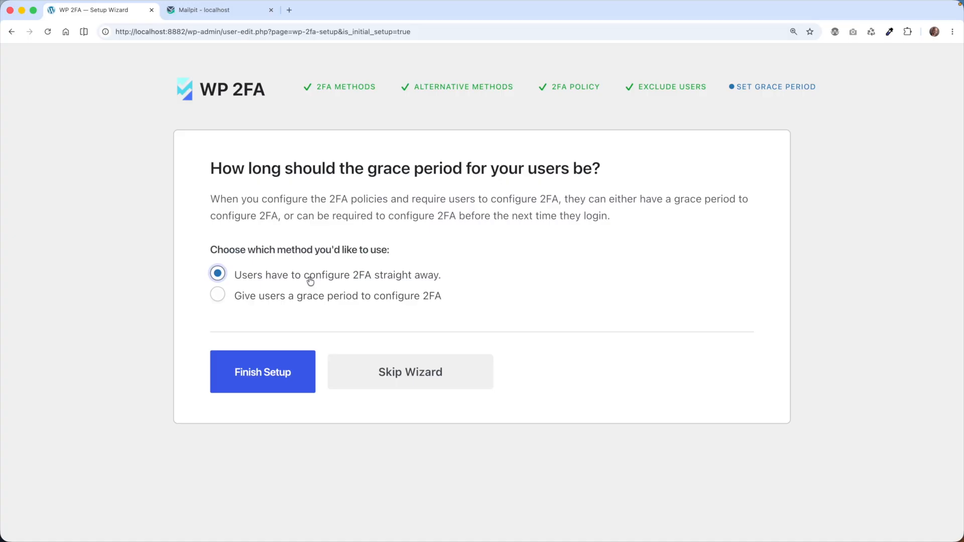
pyautogui.click(329, 300)
pyautogui.scroll(-3, 336, 297)
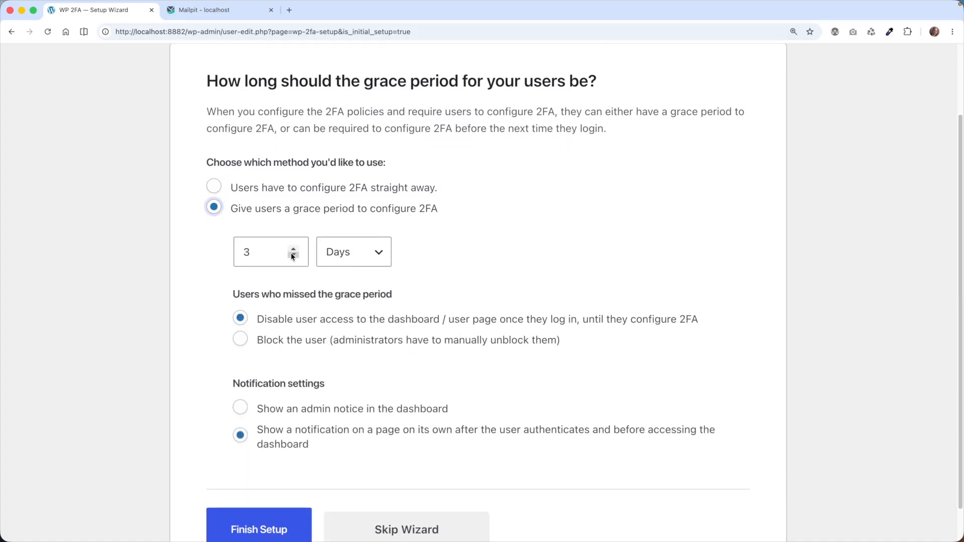
pyautogui.click(351, 252)
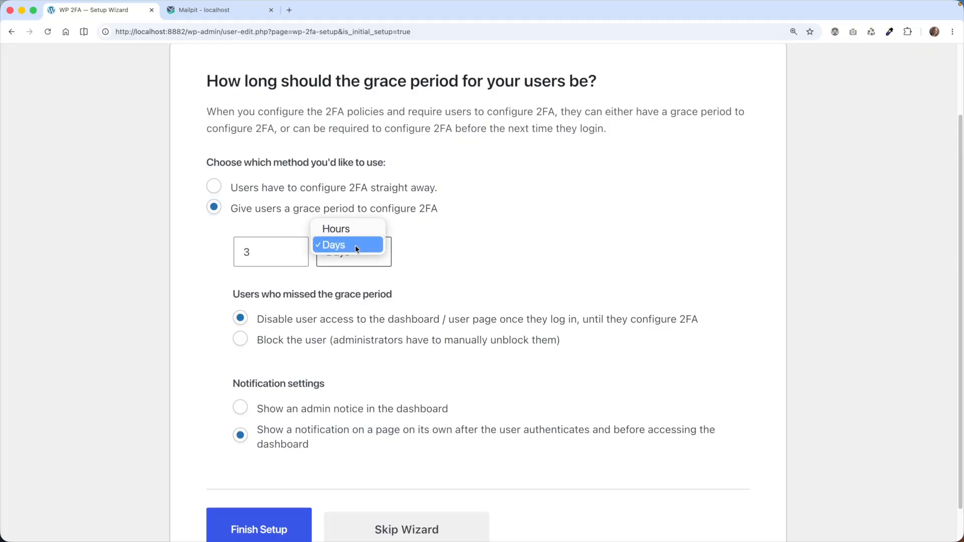
pyautogui.click(449, 247)
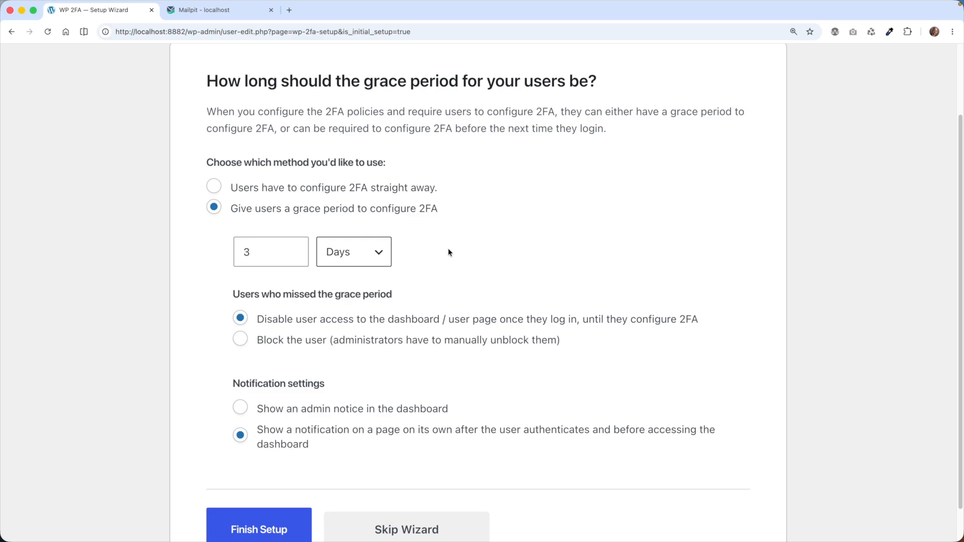
pyautogui.scroll(-2, 444, 250)
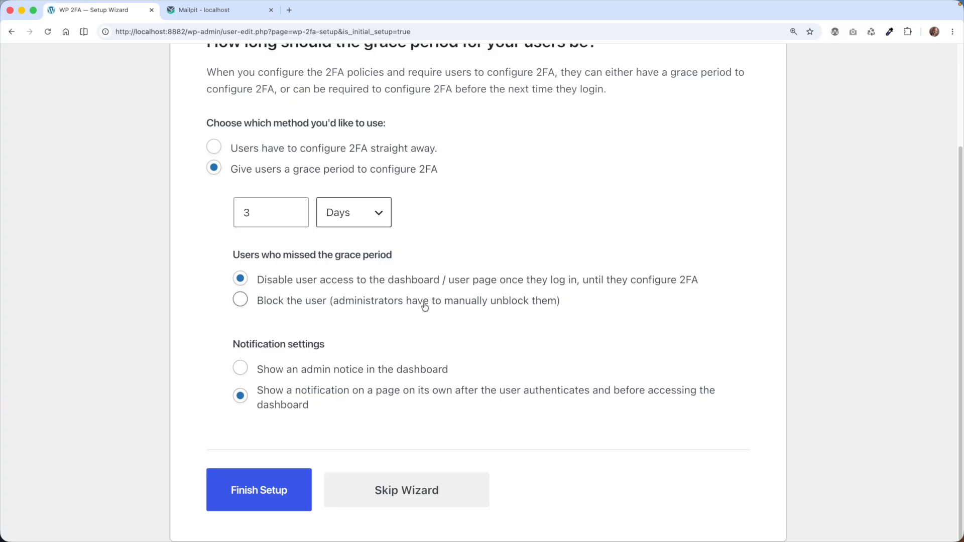
pyautogui.click(406, 148)
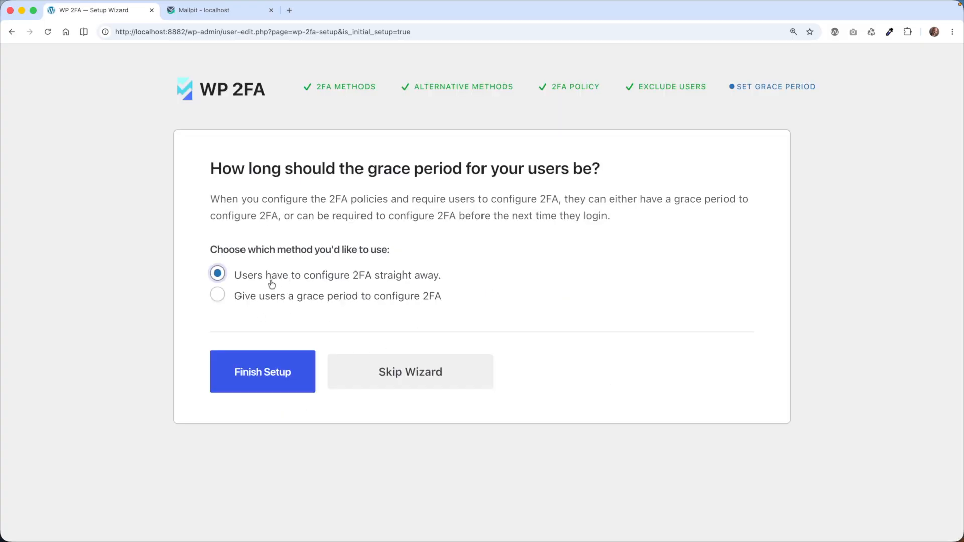
# Finish the setup wizard and begin app-based (TOTP) 2FA setup for the admin account
pyautogui.click(261, 388)
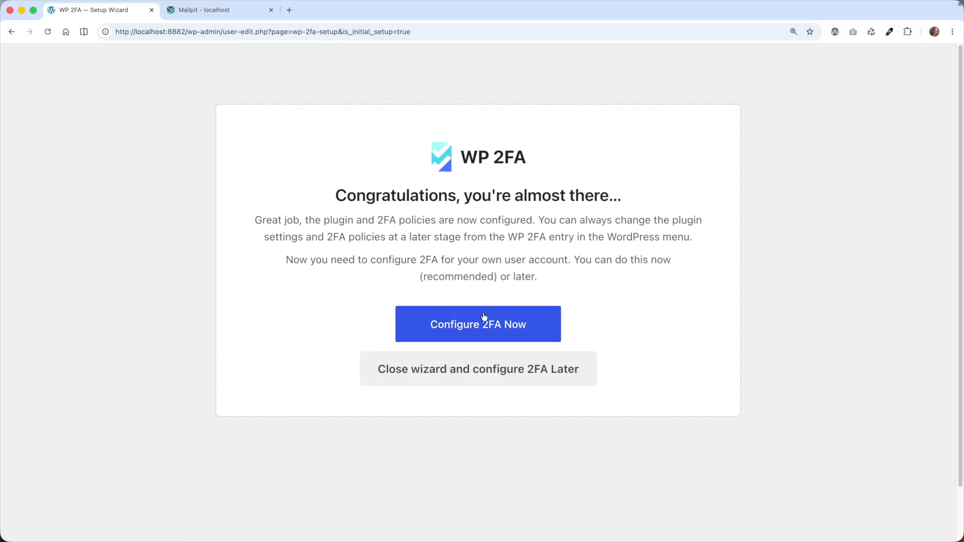
pyautogui.click(474, 333)
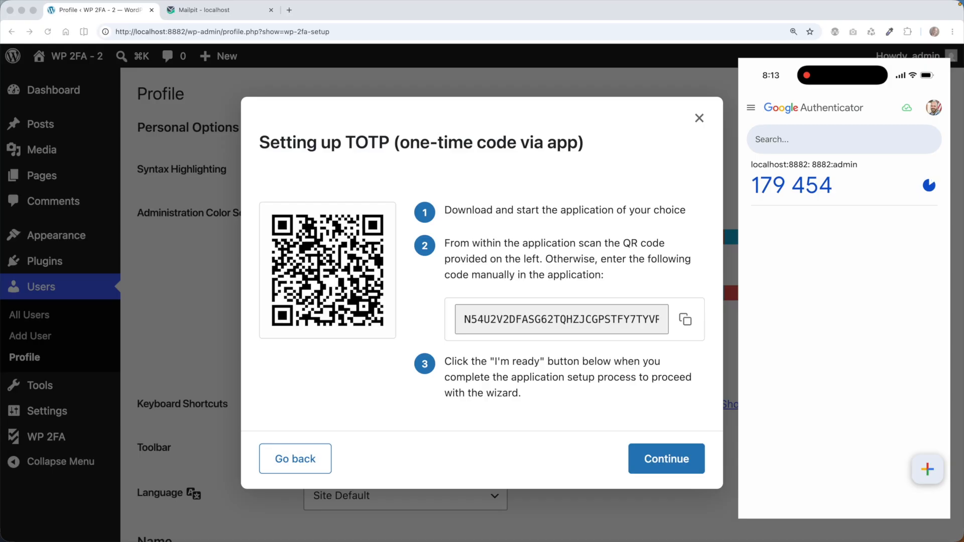
# Validate and save the authenticator app's current one-time code
pyautogui.click(668, 459)
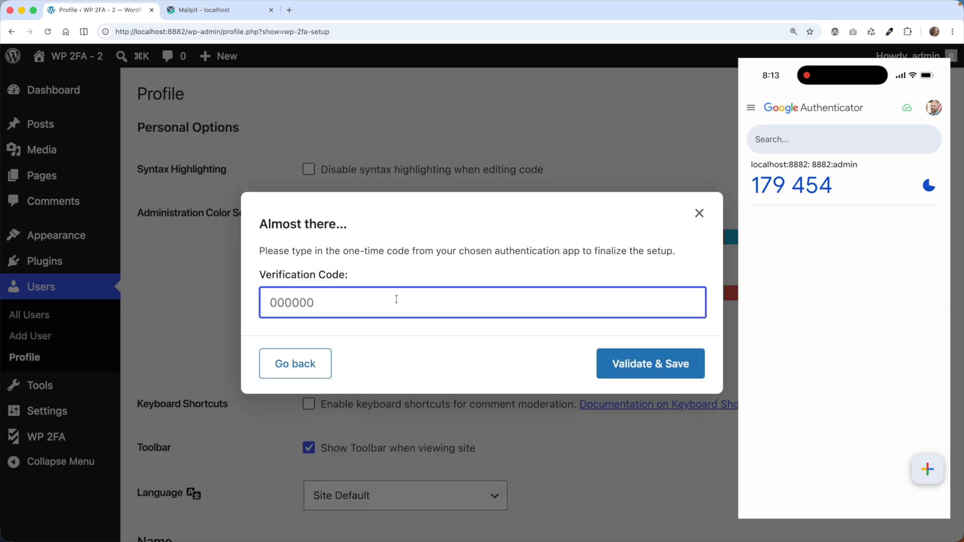
pyautogui.write('179454')
pyautogui.click(643, 357)
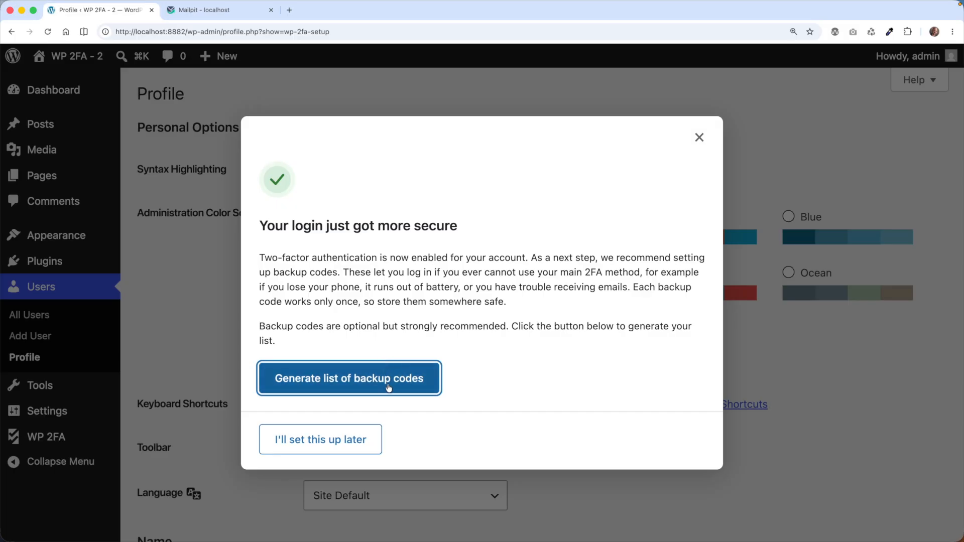
# Generate the list of ten backup codes and close the 2FA wizard
pyautogui.click(388, 387)
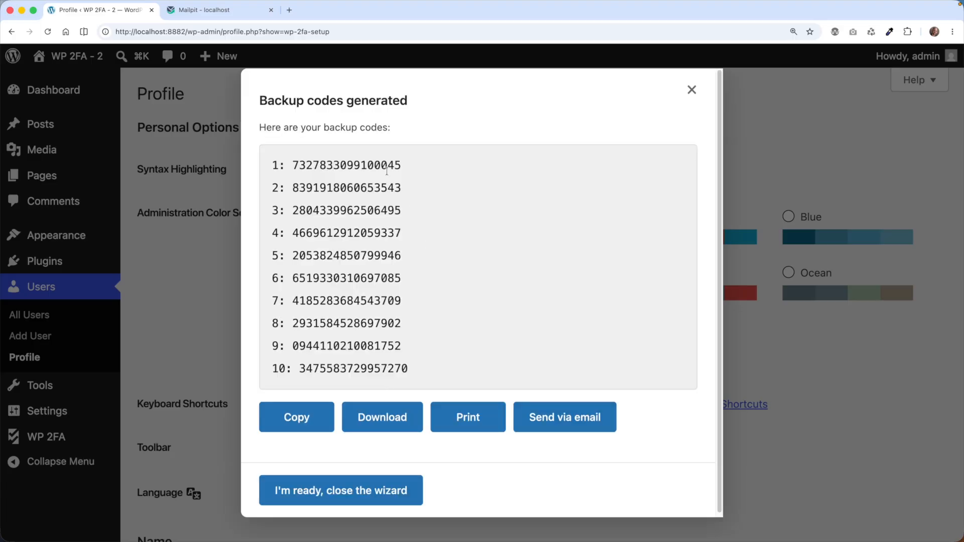
pyautogui.click(391, 233)
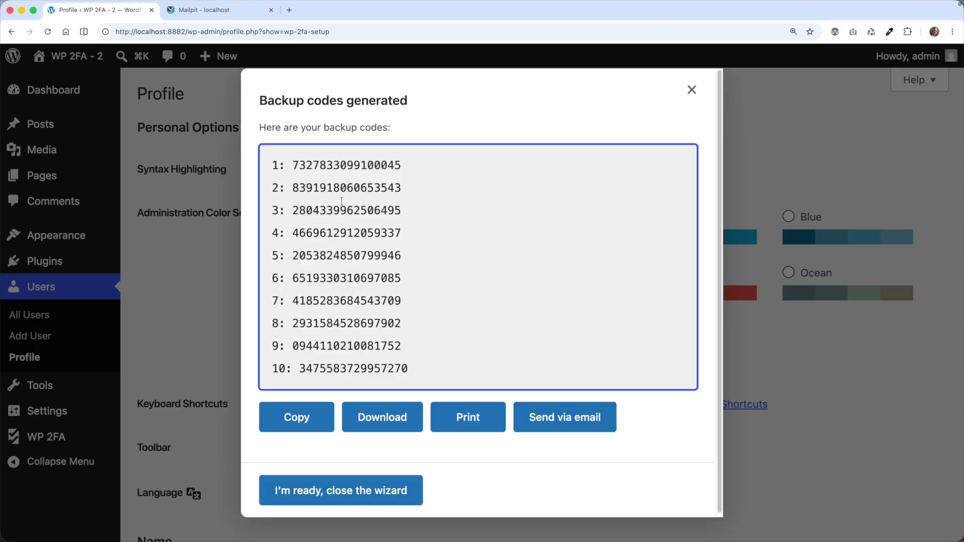
pyautogui.scroll(-1, 382, 349)
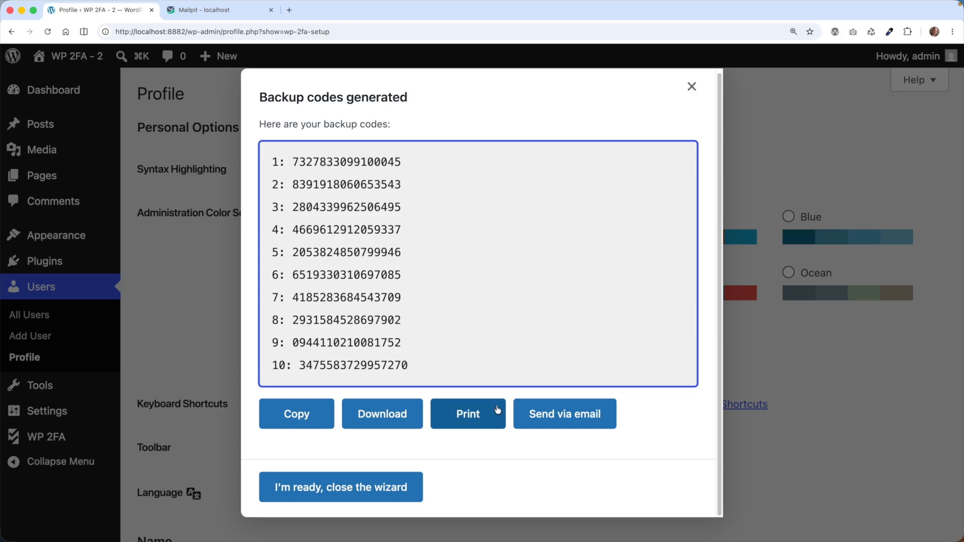
pyautogui.moveTo(462, 363); pyautogui.dragTo(268, 152)
pyautogui.click(499, 221)
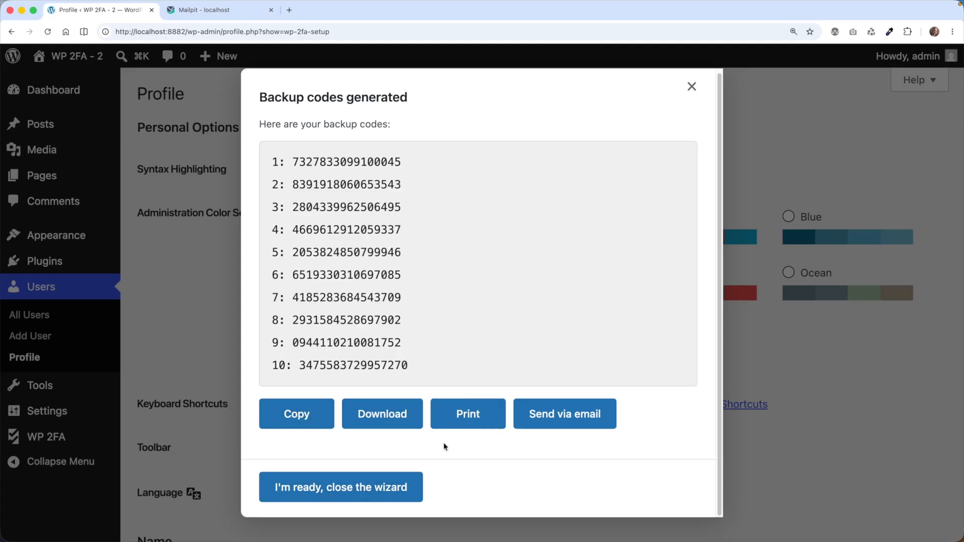
pyautogui.click(365, 492)
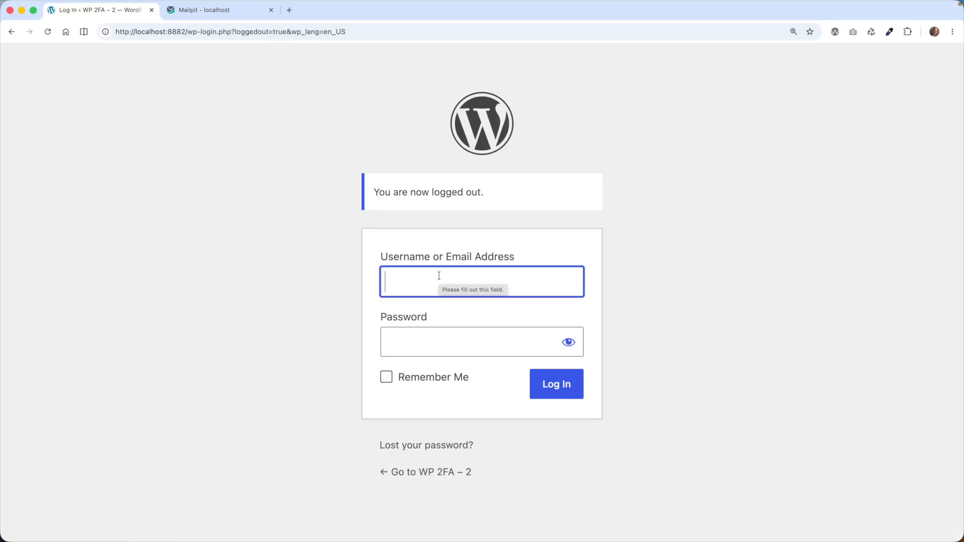
# Log in as admin with the account password and the app's two-factor verification code
pyautogui.write('admin')
pyautogui.press('Tab')
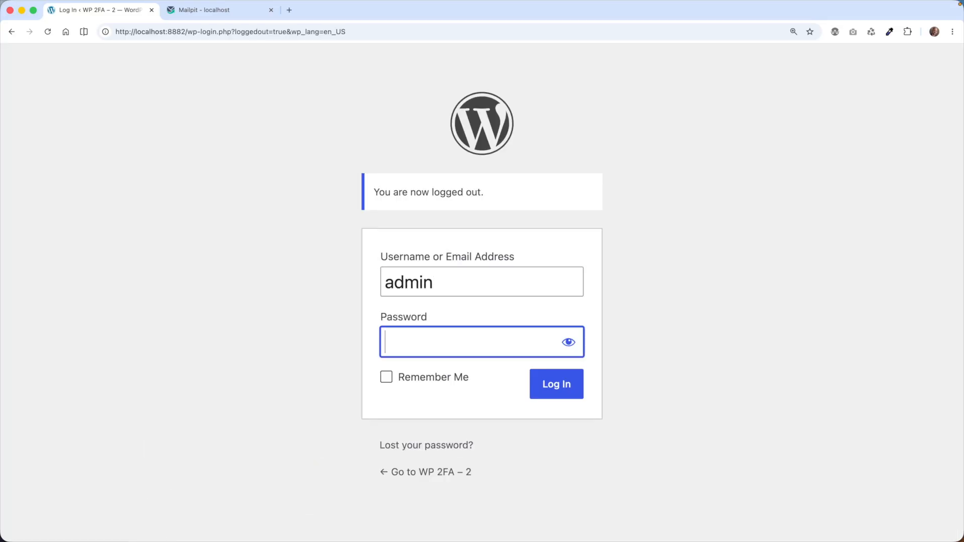
pyautogui.press('super+v')
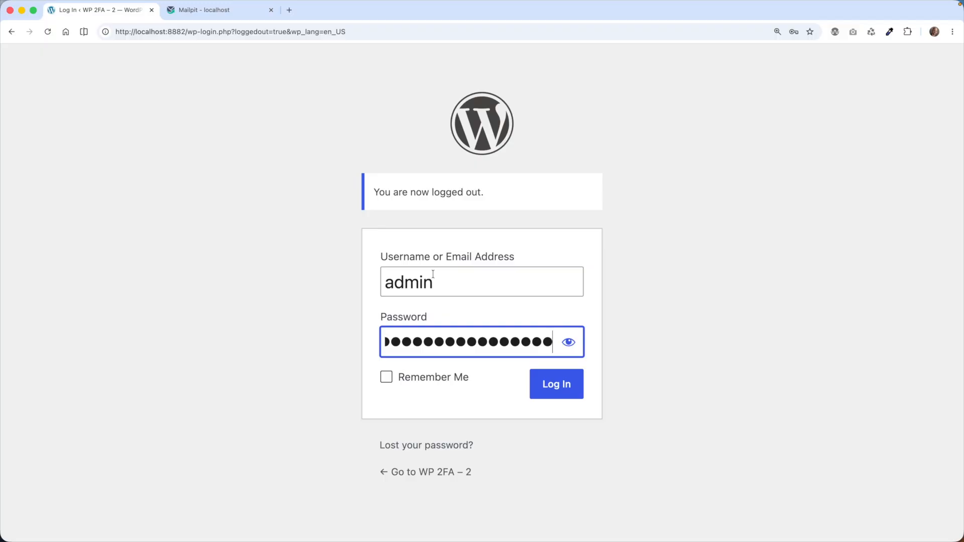
pyautogui.click(569, 391)
pyautogui.click(450, 374)
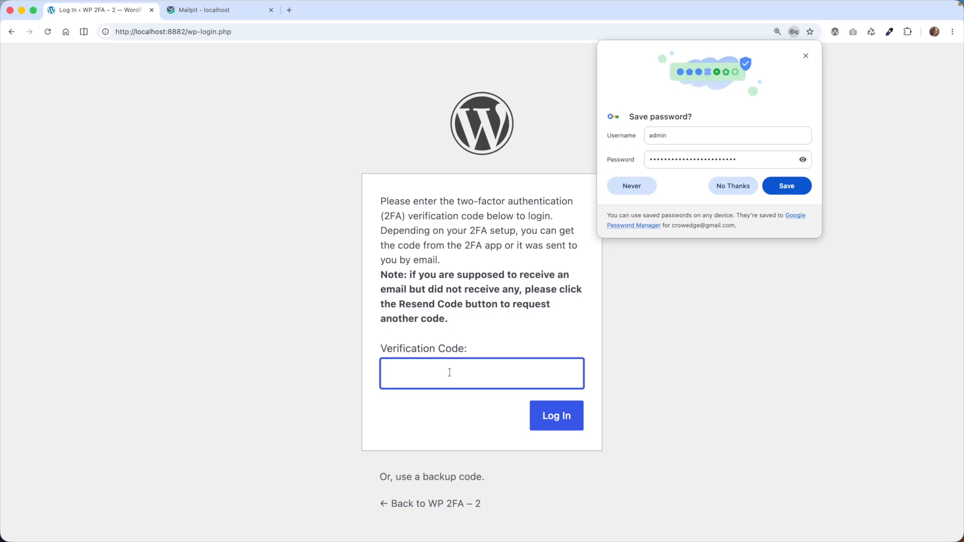
pyautogui.write('774019')
pyautogui.click(563, 416)
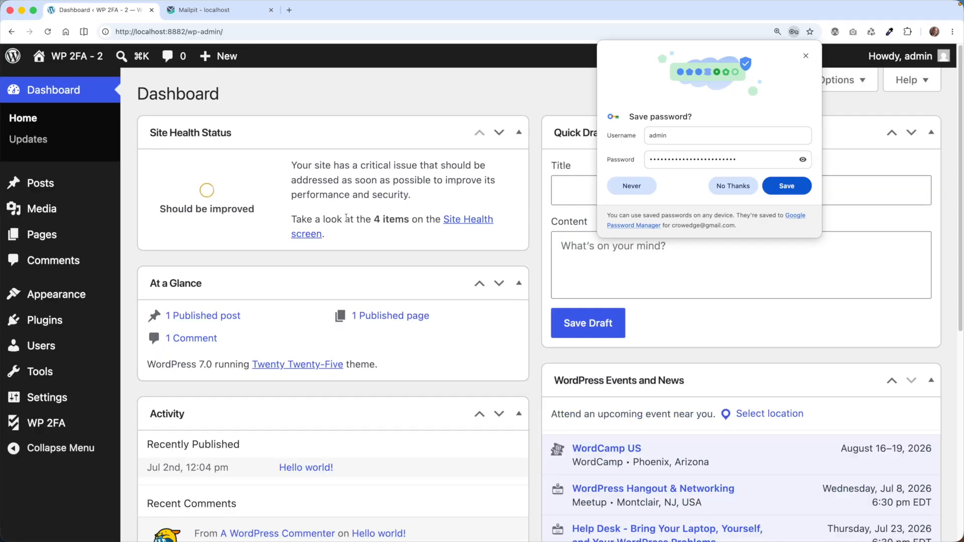
# Choose one-time codes via email and have a code sent to the admin's email
pyautogui.click(805, 56)
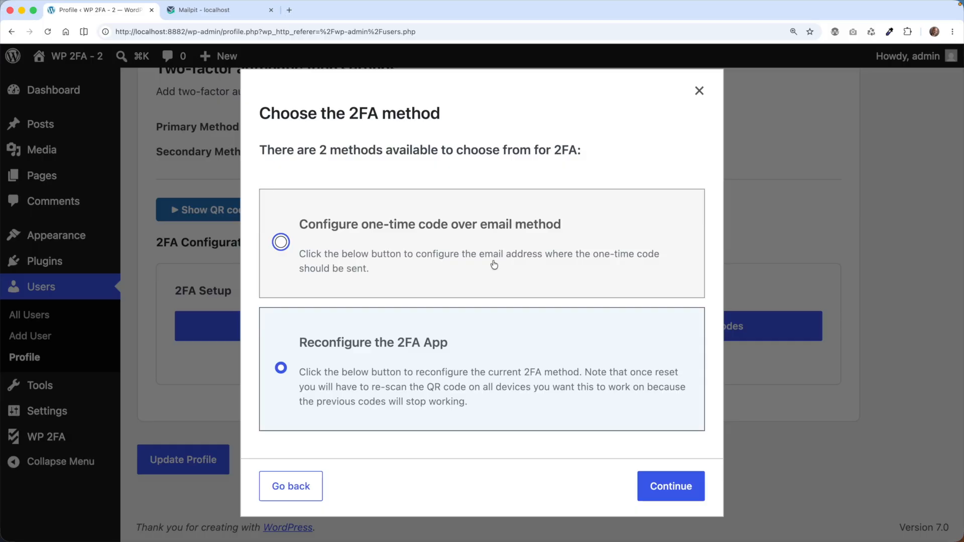
pyautogui.click(419, 249)
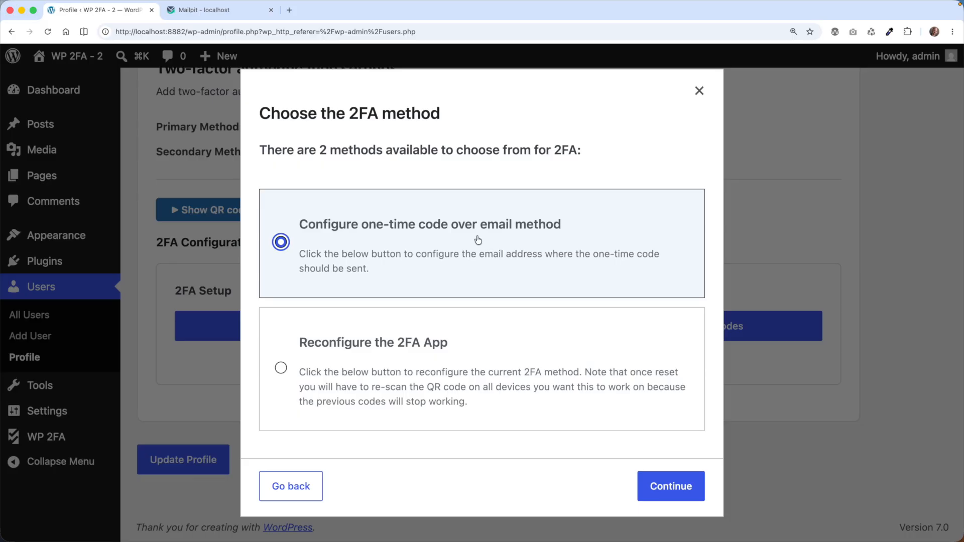
pyautogui.click(657, 499)
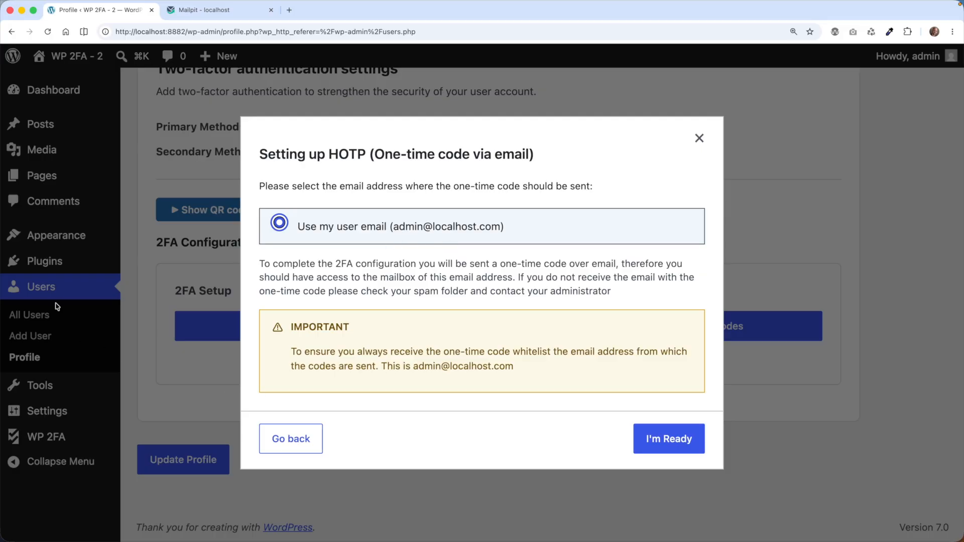
pyautogui.click(669, 438)
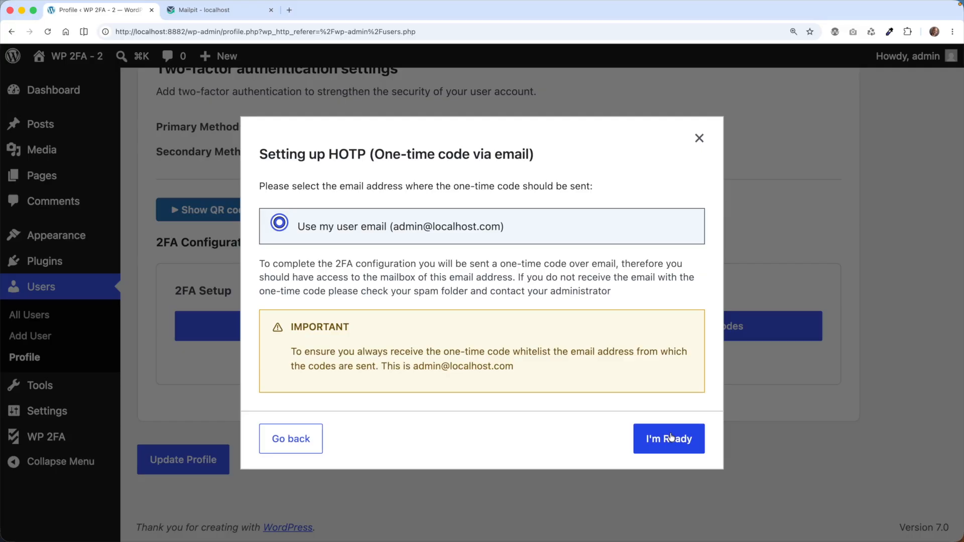
pyautogui.click(234, 15)
# Copy the verification code from the Mailpit email into WordPress and validate it
pyautogui.click(237, 123)
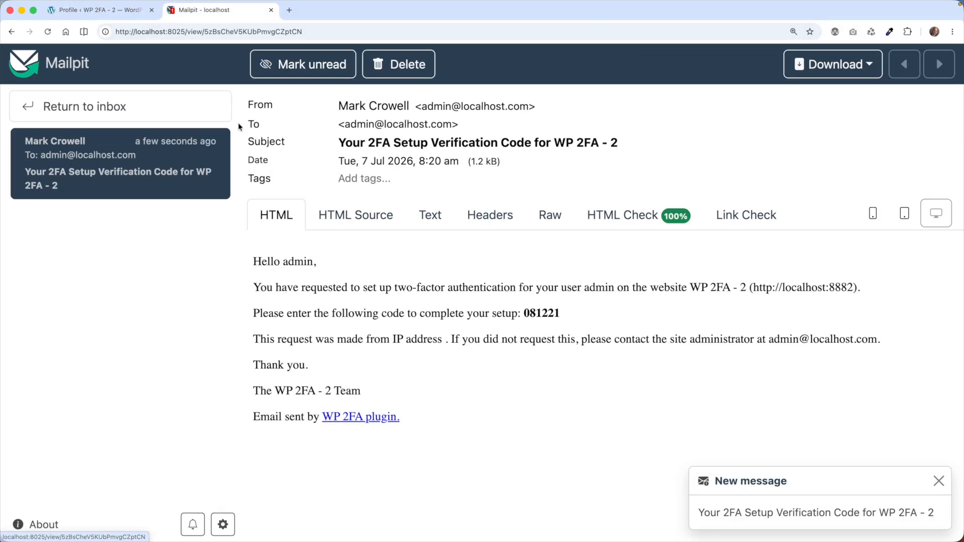
pyautogui.moveTo(565, 317); pyautogui.dragTo(531, 316)
pyautogui.rightClick(531, 317)
pyautogui.click(542, 338)
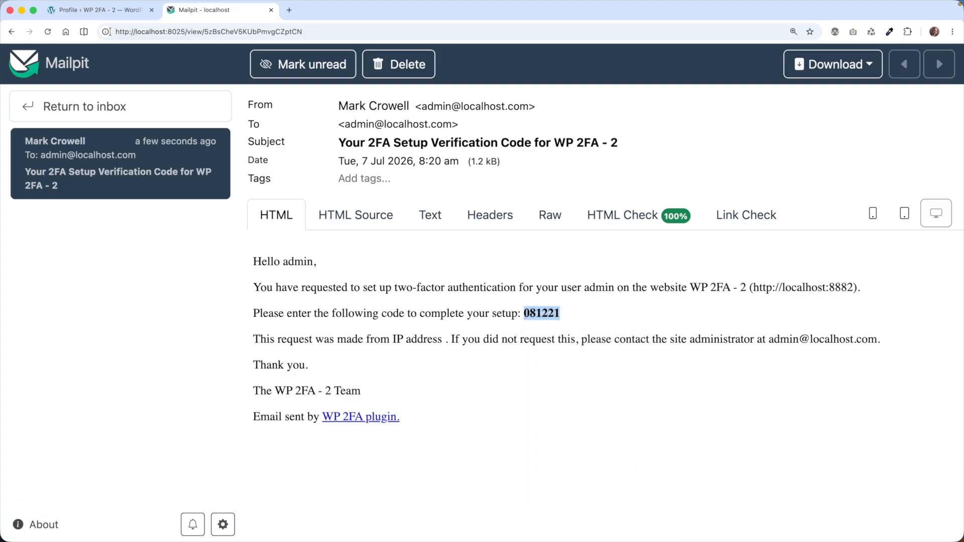
pyautogui.click(95, 10)
pyautogui.press('super+v')
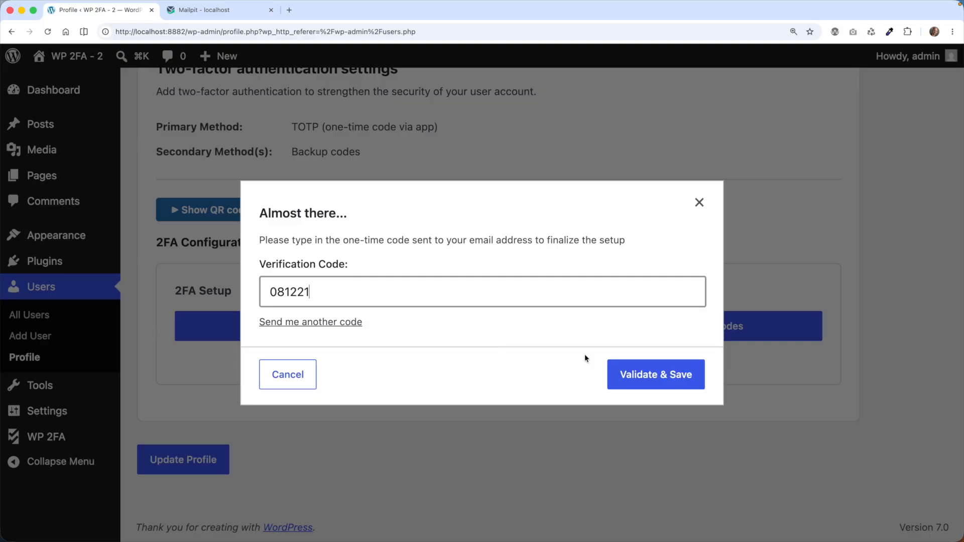
pyautogui.click(681, 380)
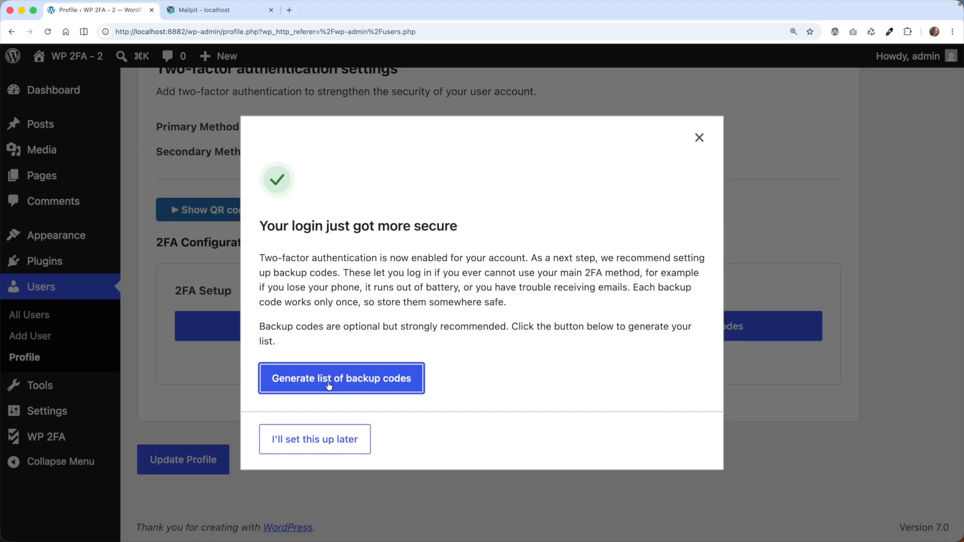
# Skip new backup codes and confirm HOTP (Email) is the primary 2FA method
pyautogui.click(338, 446)
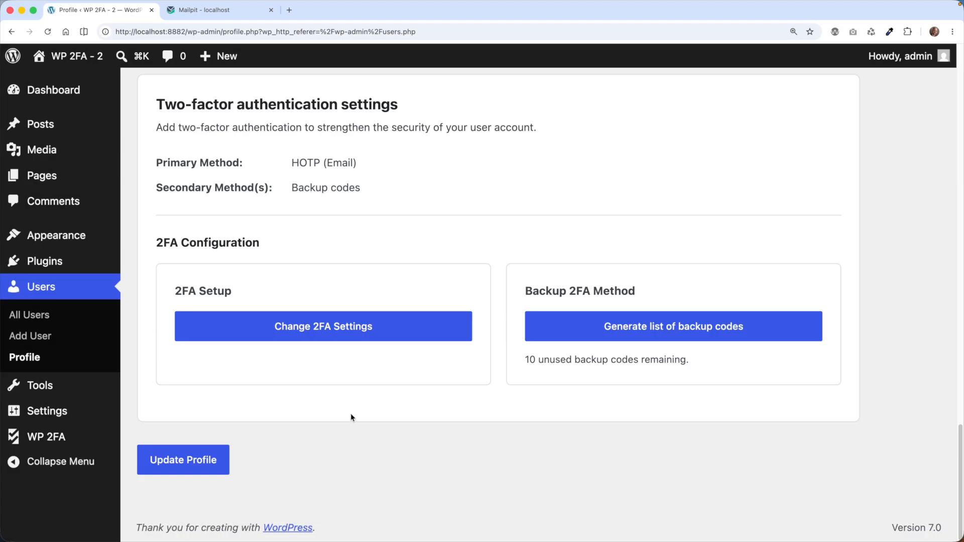
pyautogui.scroll(3, 381, 269)
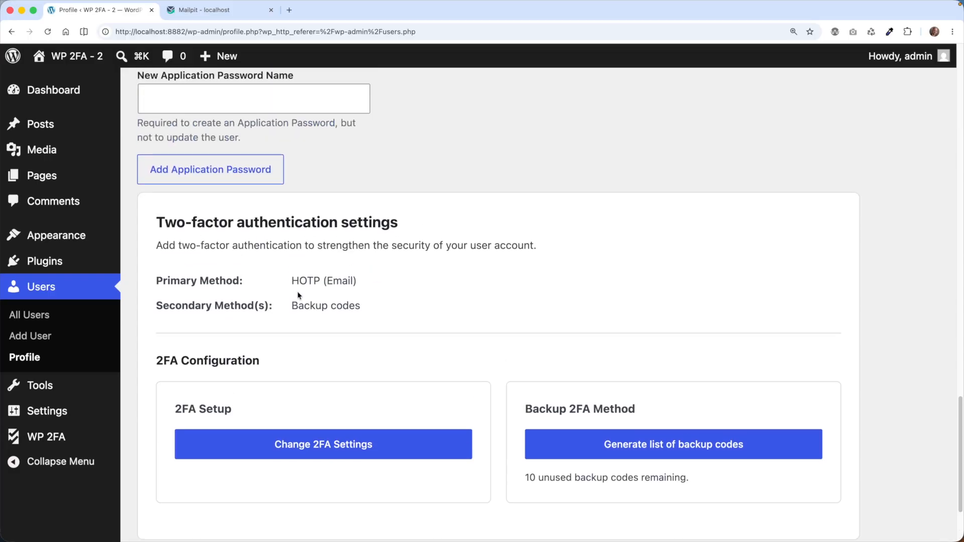
pyautogui.scroll(-2, 263, 301)
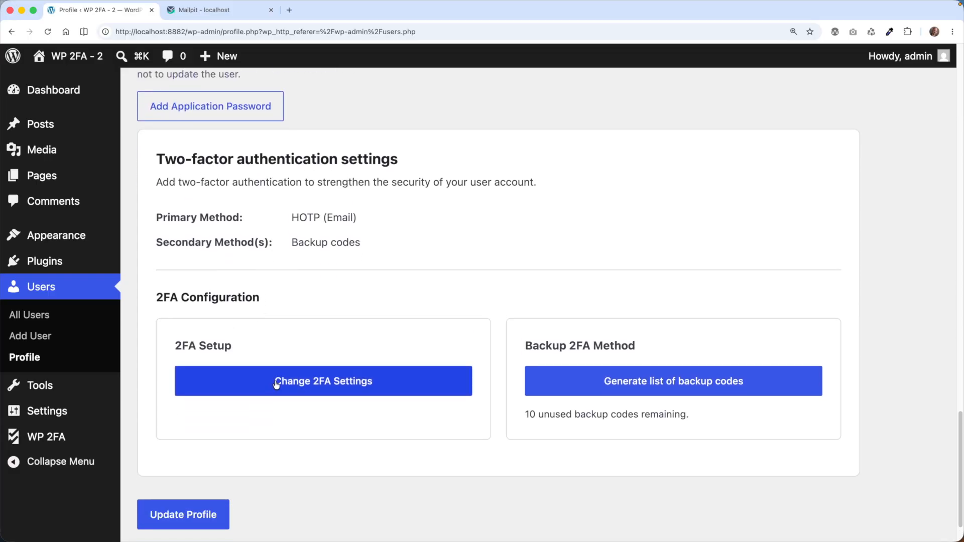
# Open Change 2FA Settings, then cancel and confirm abandoning the change
pyautogui.click(225, 368)
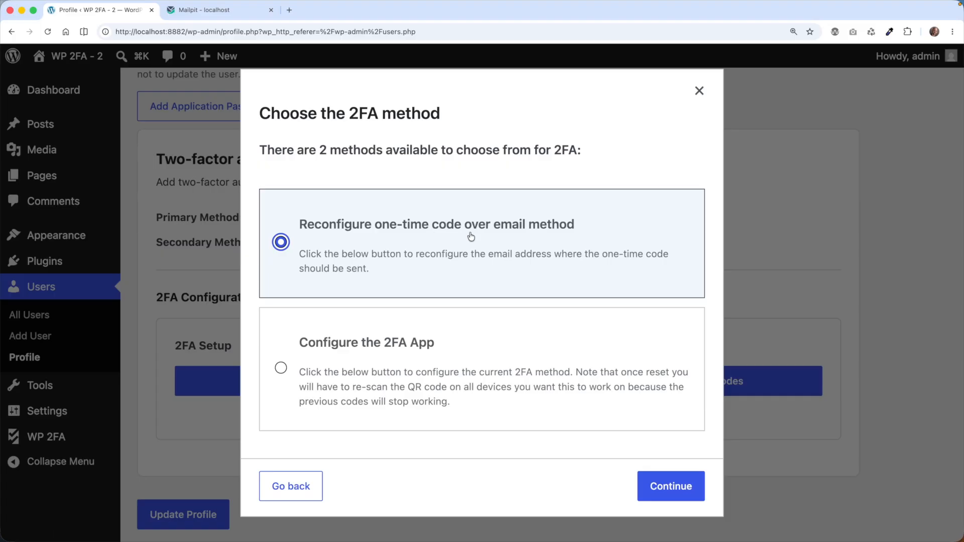
pyautogui.click(700, 92)
pyautogui.click(502, 321)
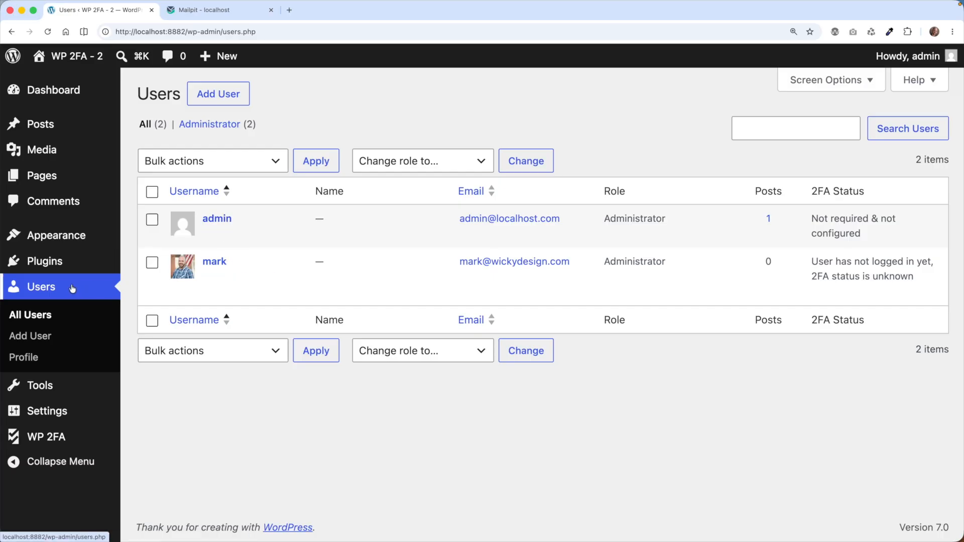
# Open the admin user's profile and scroll to its two-factor settings, which show no enabled method
pyautogui.click(215, 221)
pyautogui.scroll(-10, 933, 298)
pyautogui.scroll(-15, 933, 297)
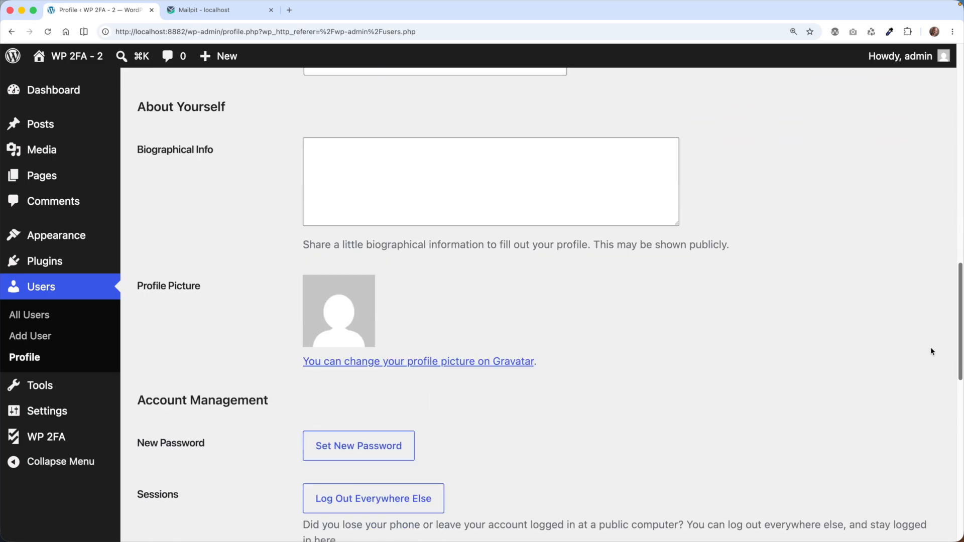
pyautogui.scroll(-3, 948, 453)
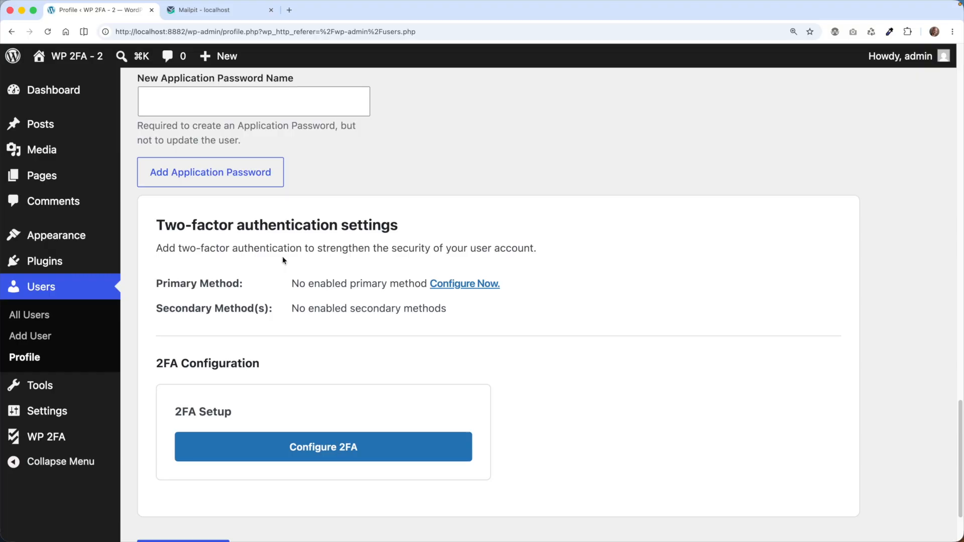
pyautogui.scroll(-2, 246, 282)
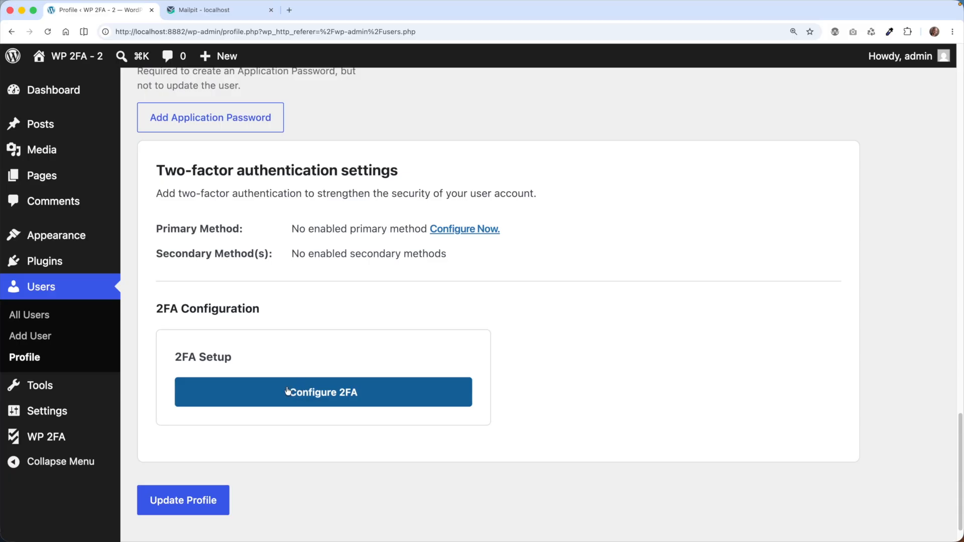
pyautogui.scroll(1, 288, 391)
pyautogui.scroll(-2, 293, 399)
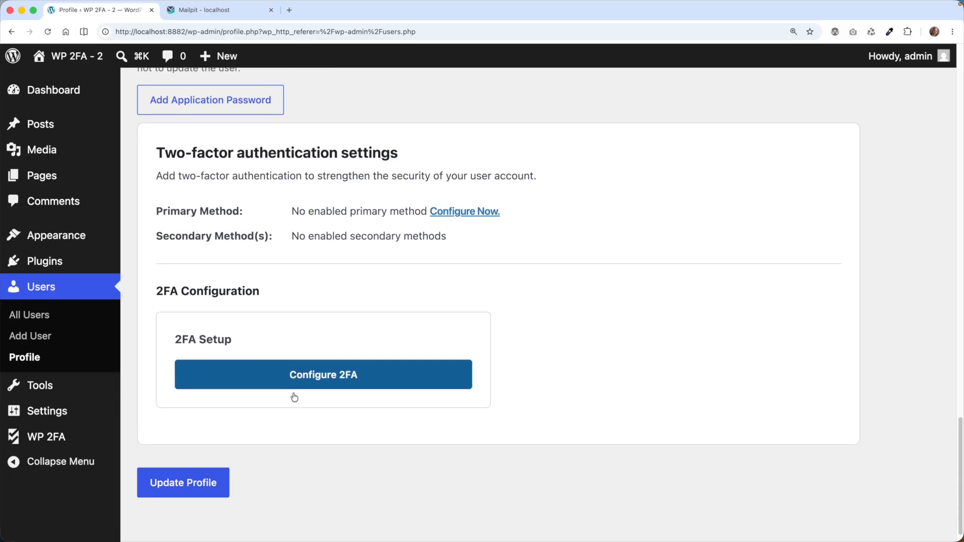
# Set up app-based one-time code 2FA for admin, scanning the QR code and validating the app's code
pyautogui.click(330, 377)
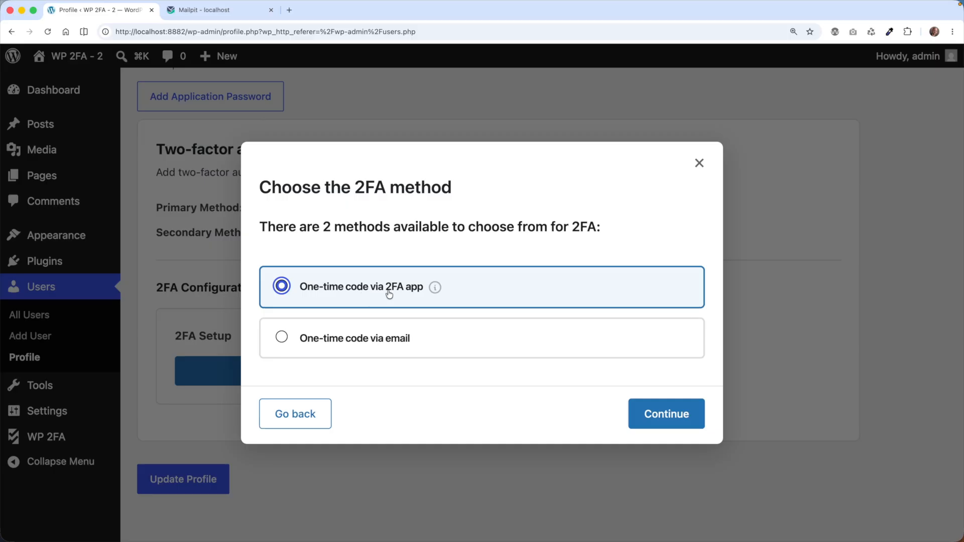
pyautogui.click(690, 425)
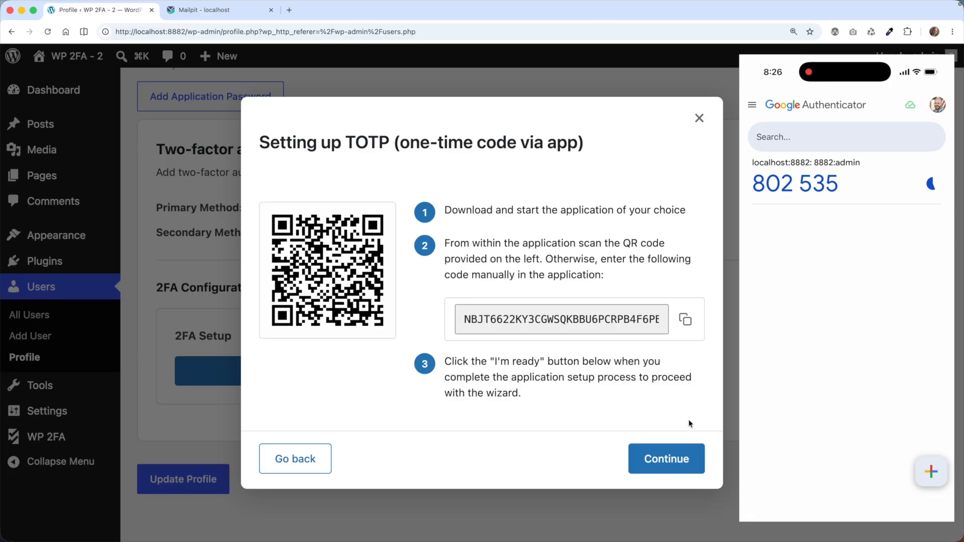
pyautogui.click(675, 459)
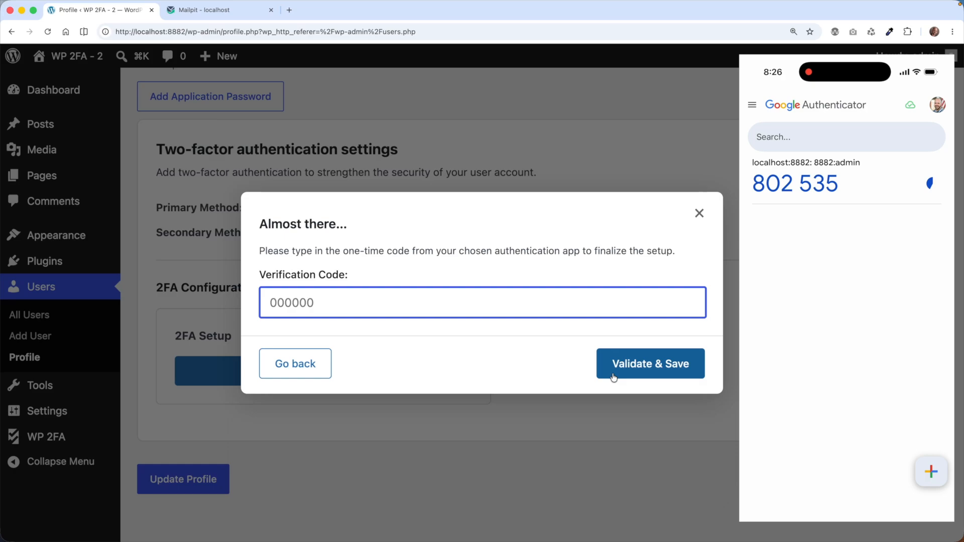
pyautogui.write('802535')
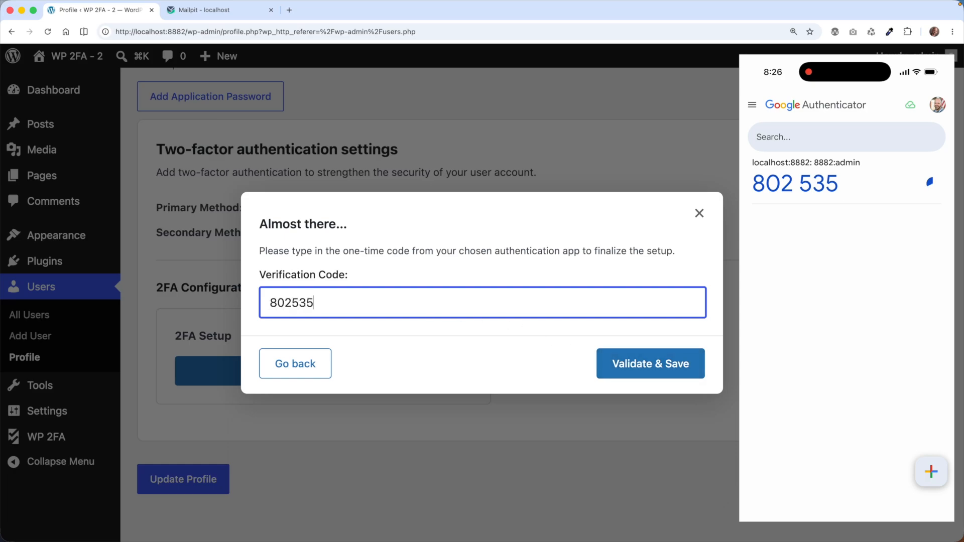
pyautogui.click(621, 363)
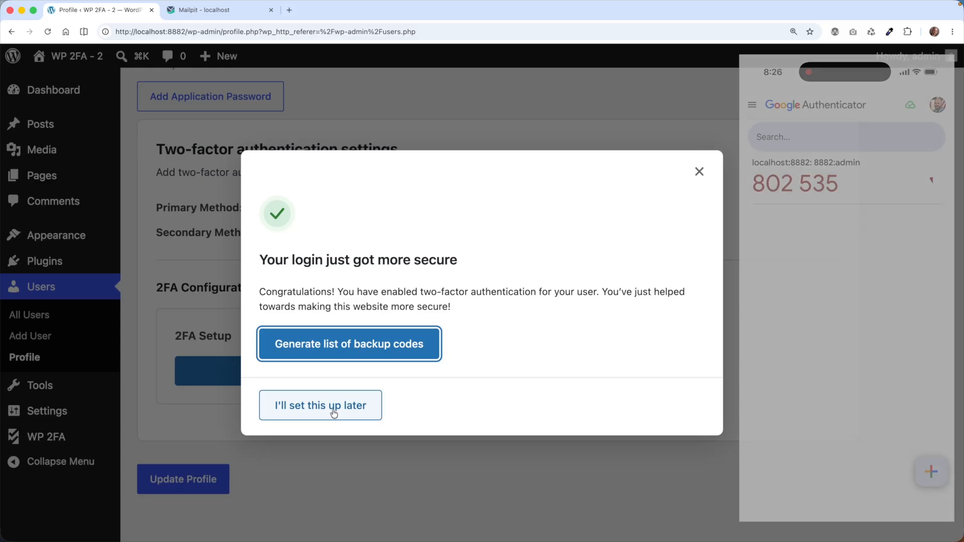
# Skip generating backup codes for now and log out of the site
pyautogui.click(334, 412)
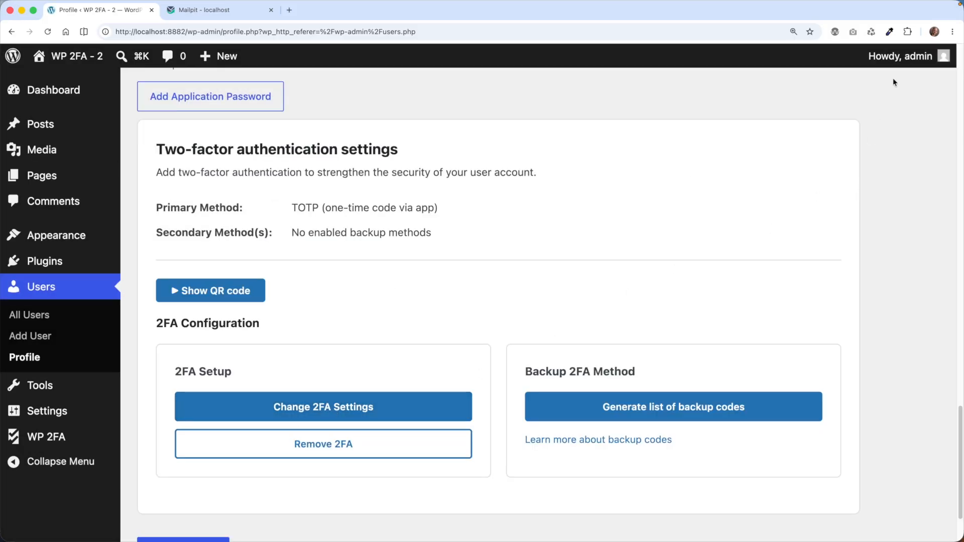
pyautogui.moveTo(891, 69)
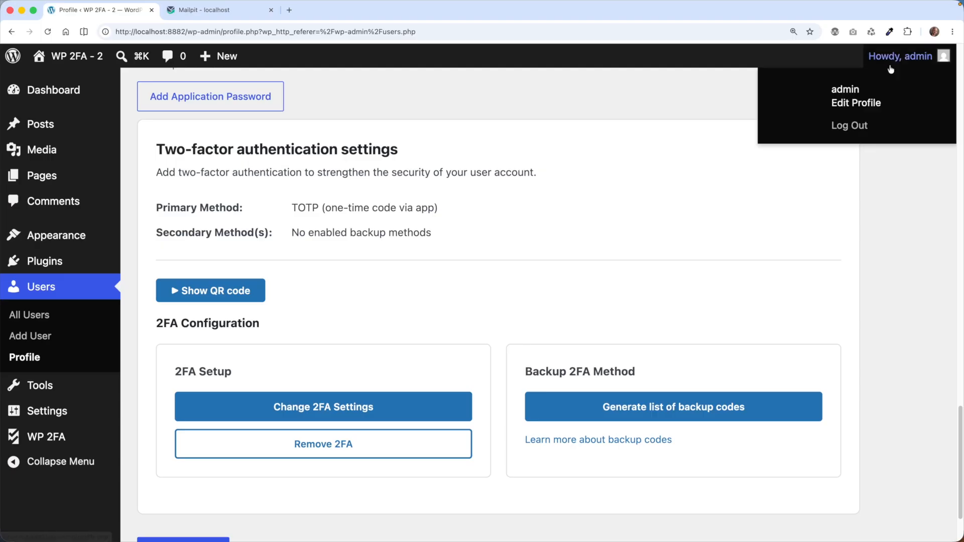
pyautogui.click(864, 129)
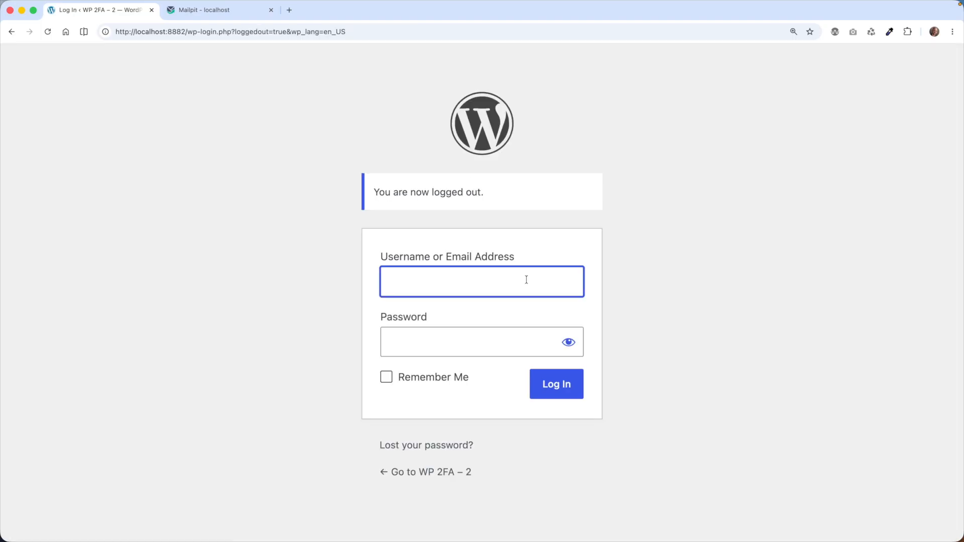
# Log back in as admin with the account password and the authenticator's 2FA code
pyautogui.write('admin')
pyautogui.press('Tab')
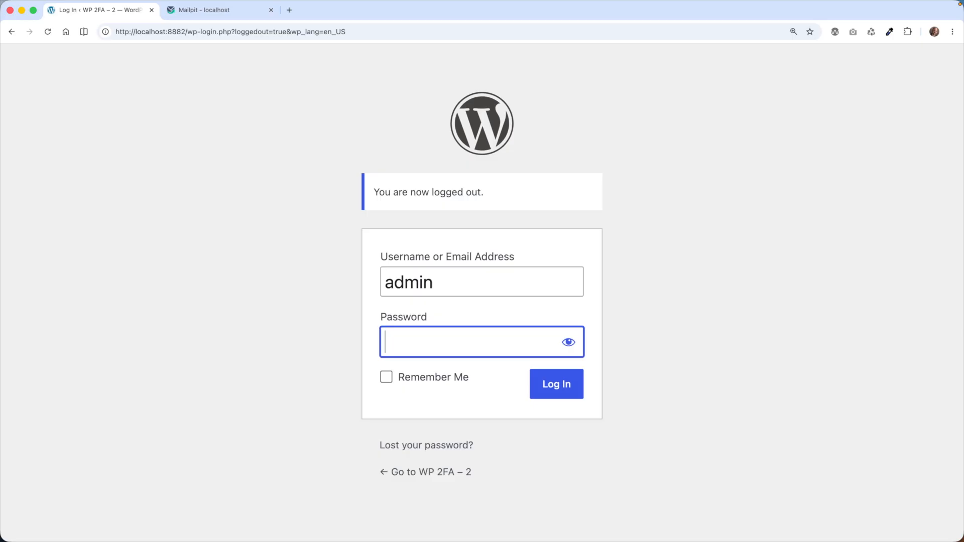
pyautogui.press('super+v')
pyautogui.click(565, 388)
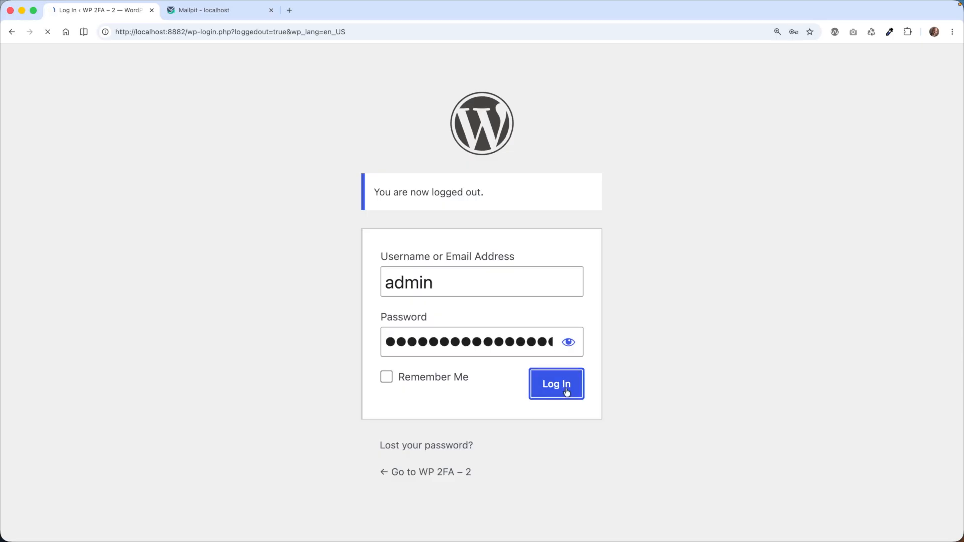
pyautogui.click(534, 371)
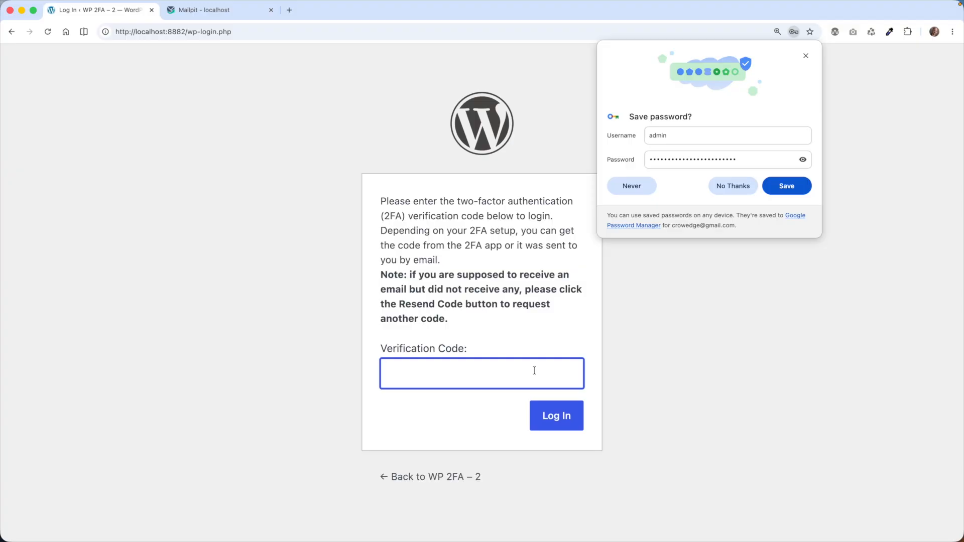
pyautogui.write('028590')
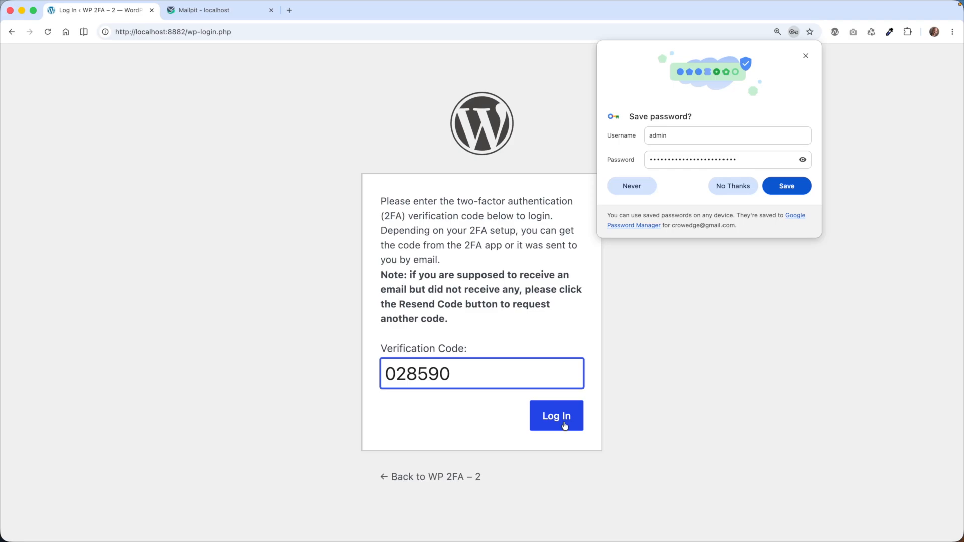
pyautogui.click(563, 420)
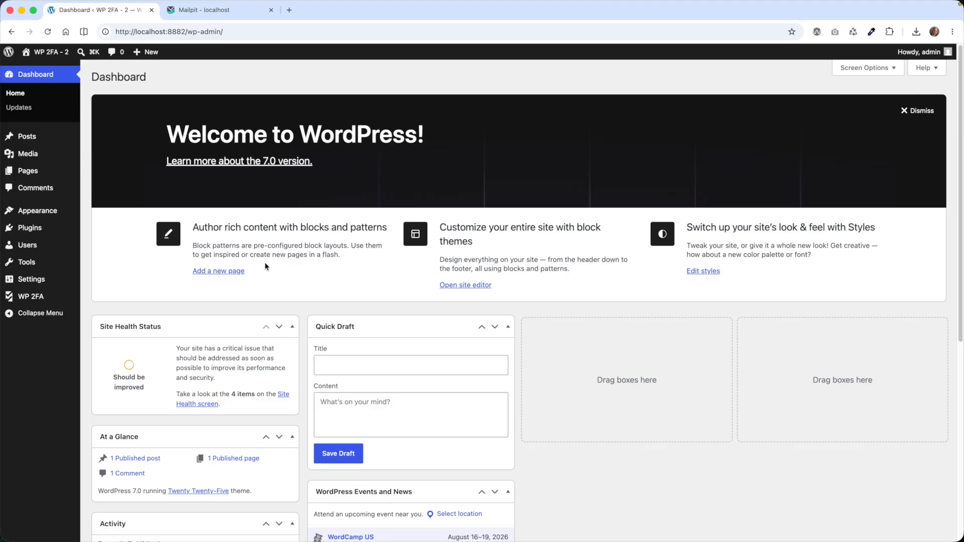
# Open WP 2FA's 2FA policies and view the Enforcement and exclusions settings
pyautogui.moveTo(50, 301)
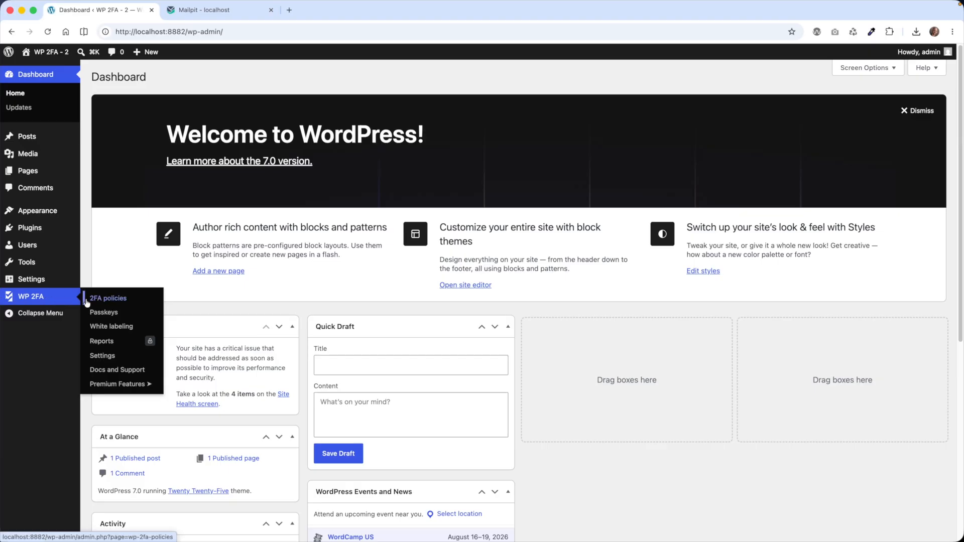
pyautogui.click(121, 301)
pyautogui.click(144, 209)
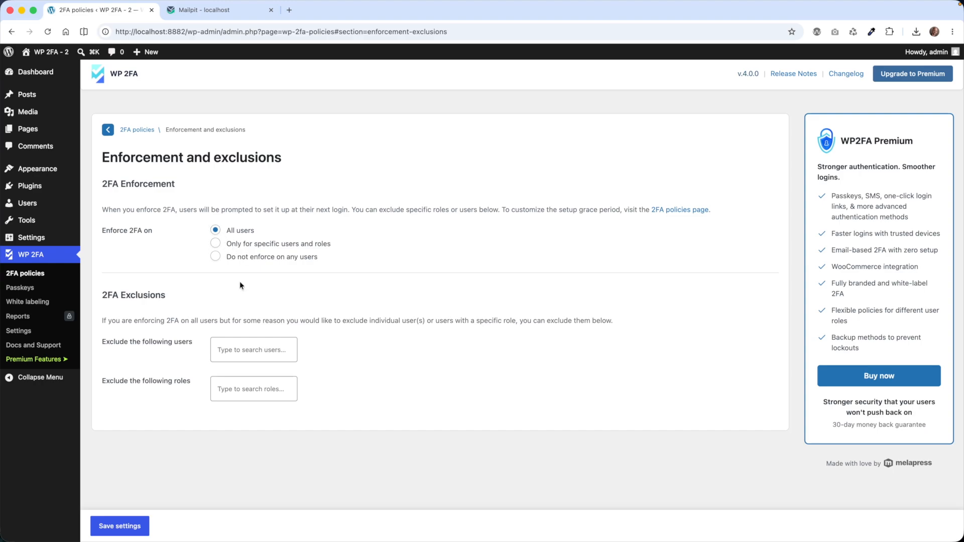
# Open the Sitewide 2FA policies and reveal the email method's extra settings
pyautogui.click(136, 130)
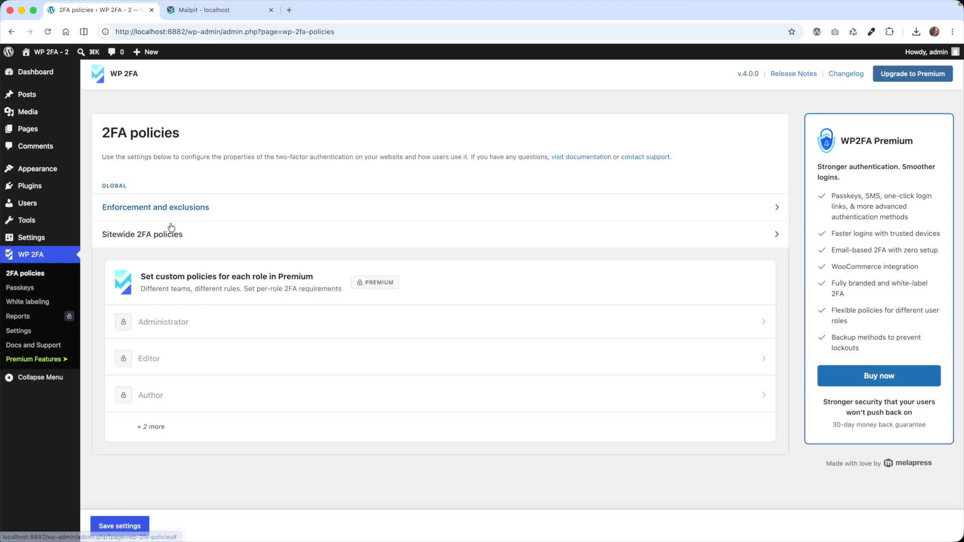
pyautogui.click(171, 236)
pyautogui.scroll(-4, 165, 210)
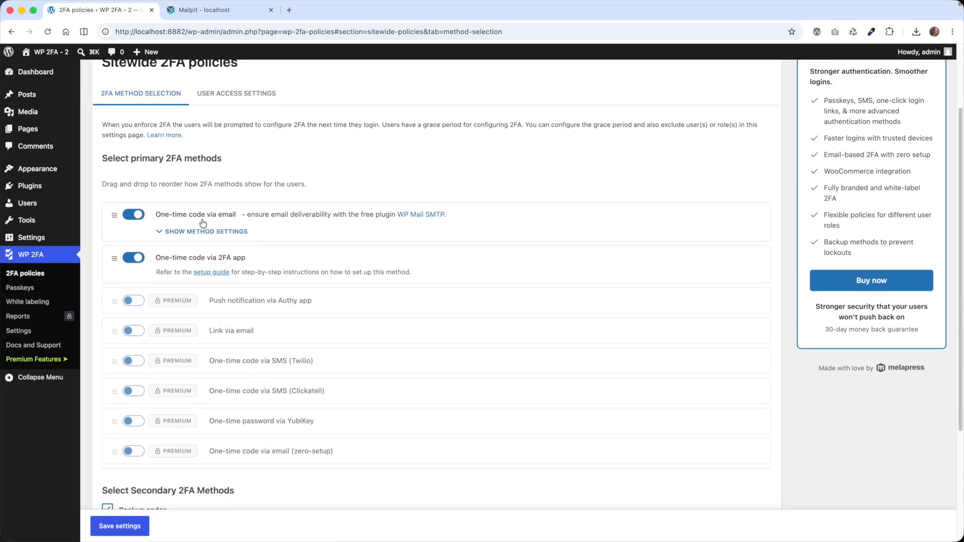
pyautogui.click(232, 233)
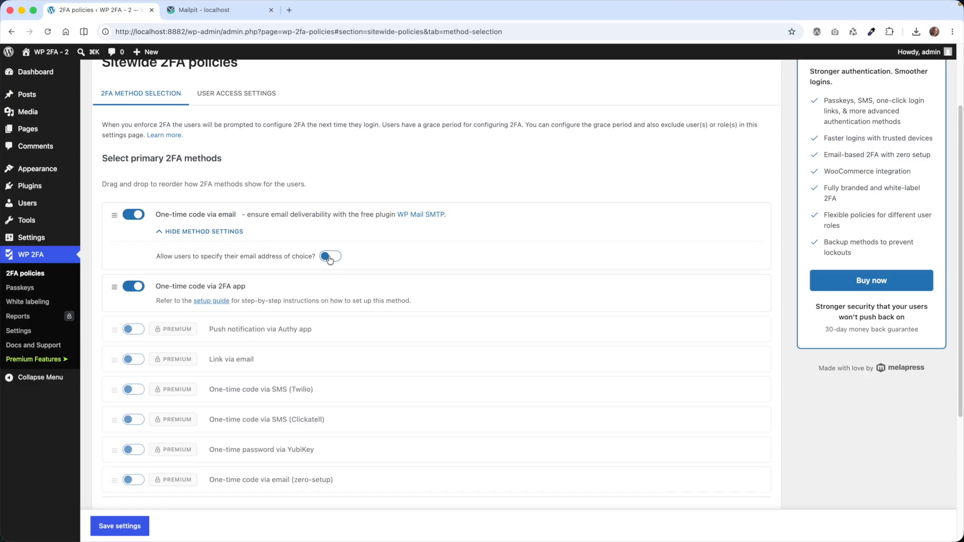
# Review the User Access Settings tab, then return to 2FA Method Selection
pyautogui.click(245, 98)
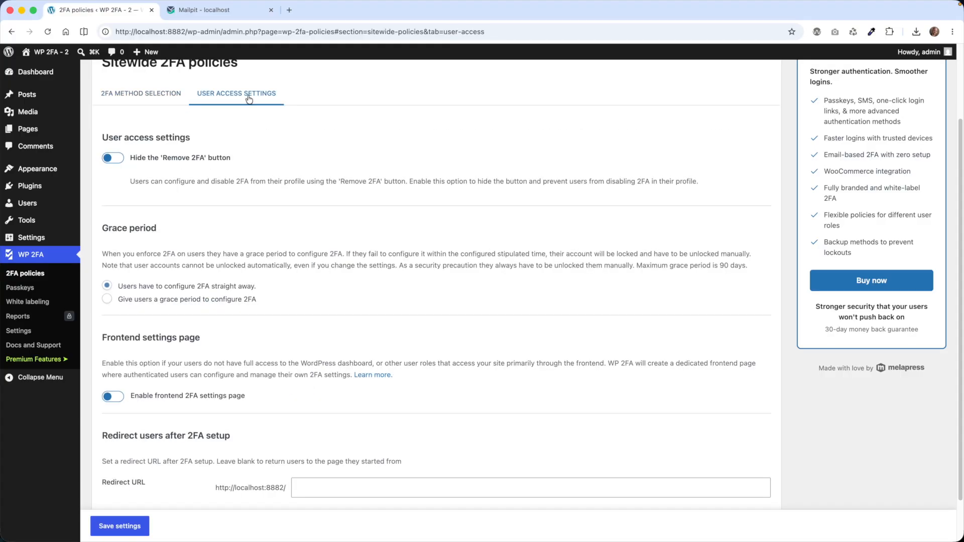
pyautogui.scroll(1, 273, 188)
pyautogui.scroll(1, 258, 190)
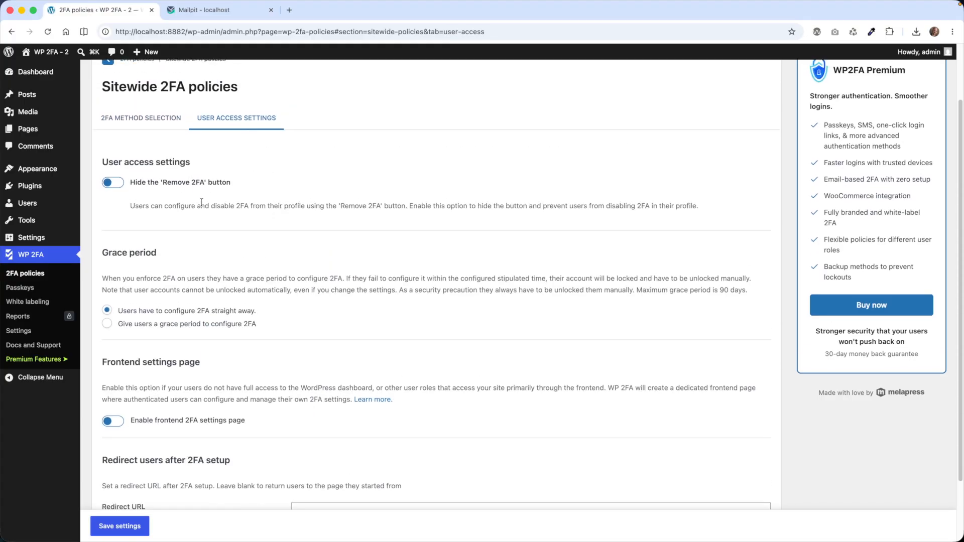
pyautogui.scroll(-1, 201, 202)
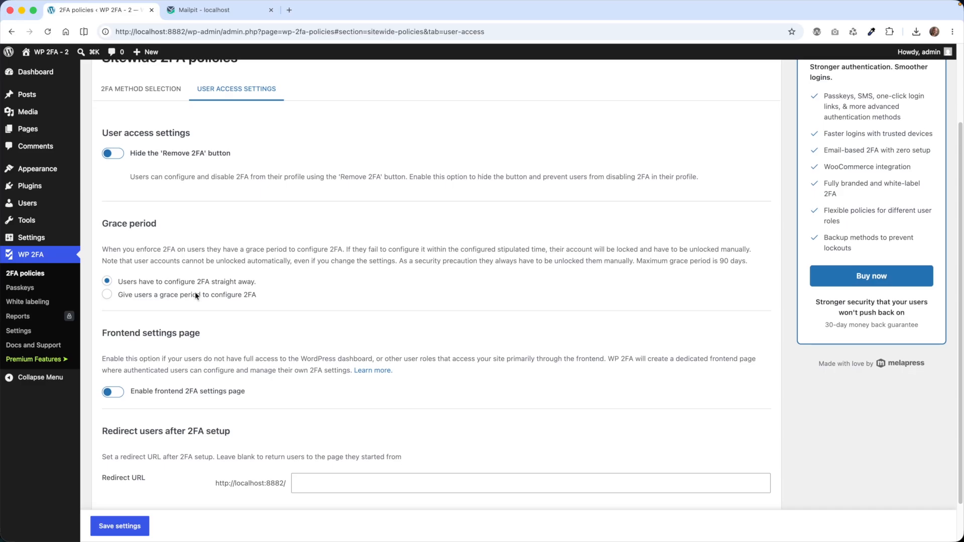
pyautogui.scroll(-2, 196, 295)
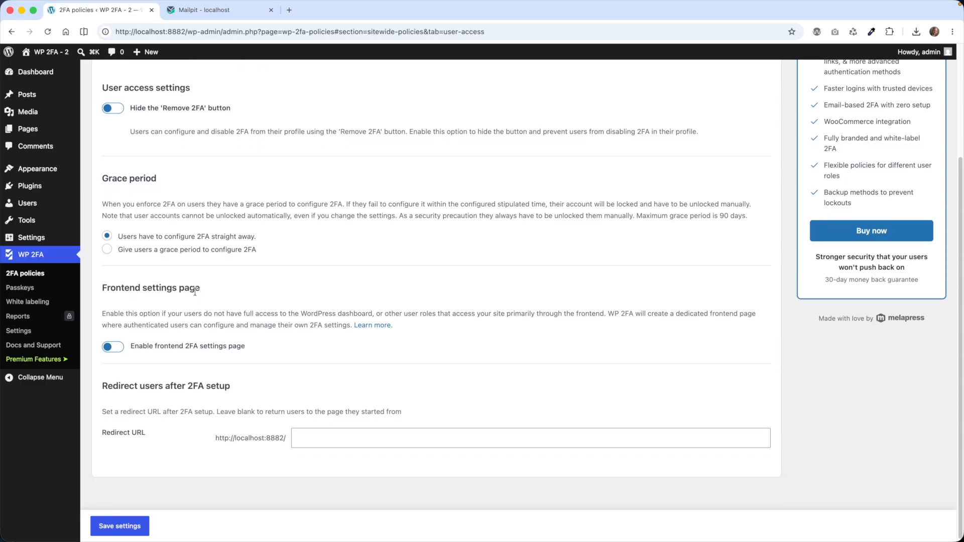
pyautogui.scroll(6, 195, 291)
pyautogui.click(177, 190)
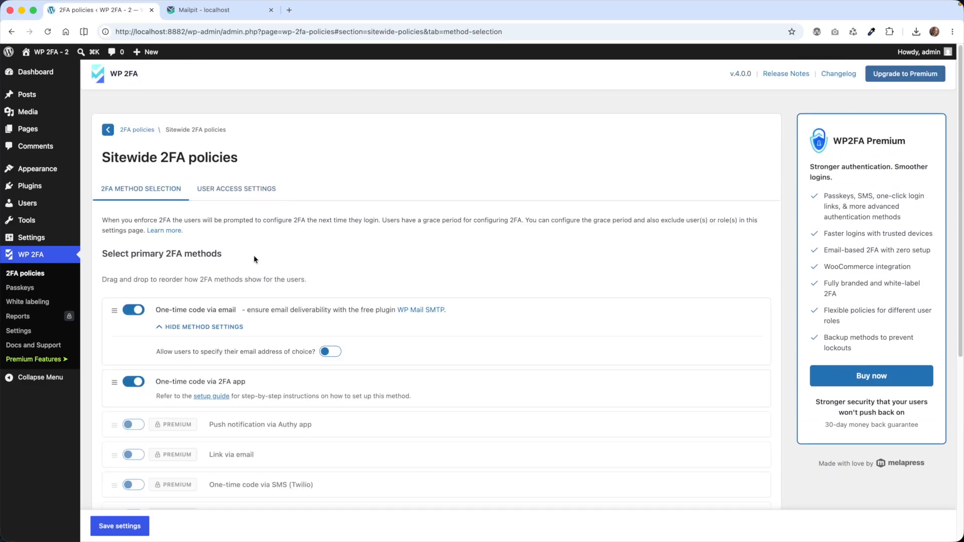
pyautogui.scroll(-1, 254, 259)
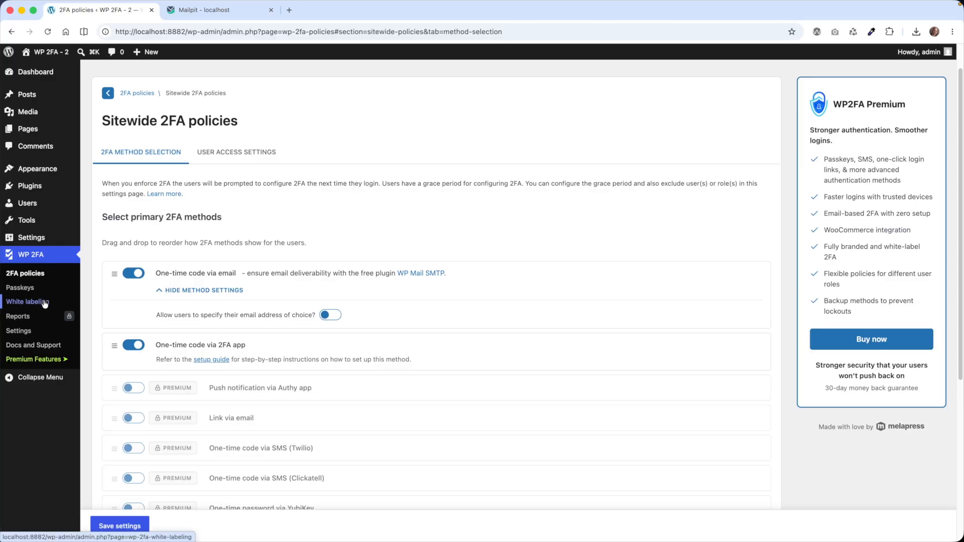
# Send a test email from White labeling's Customize Emails Templates, then switch to Mailpit
pyautogui.click(45, 303)
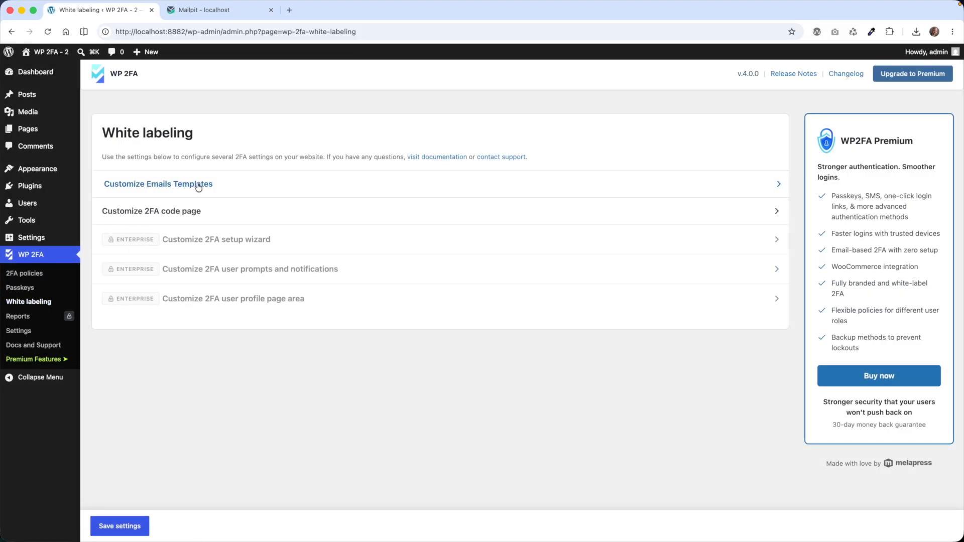
pyautogui.click(198, 186)
pyautogui.scroll(-5, 176, 318)
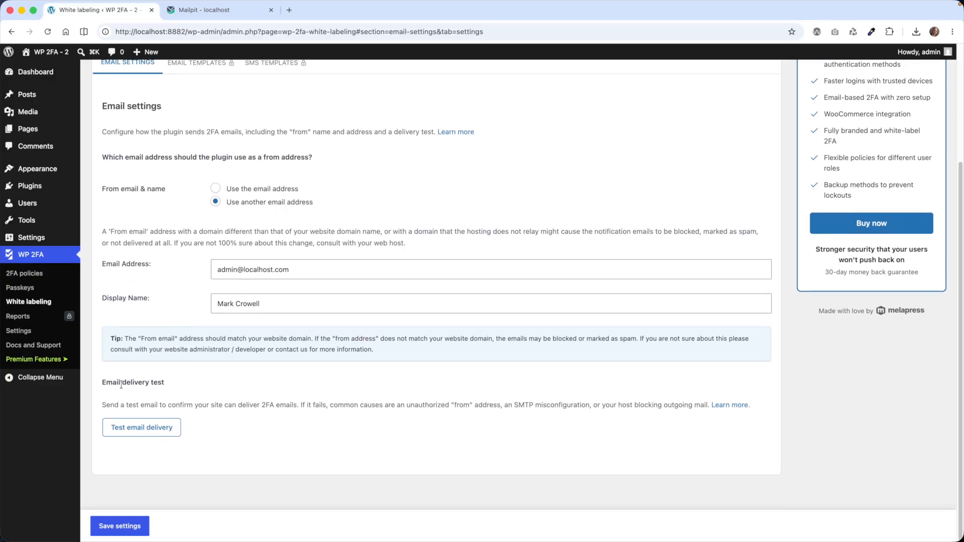
pyautogui.click(156, 435)
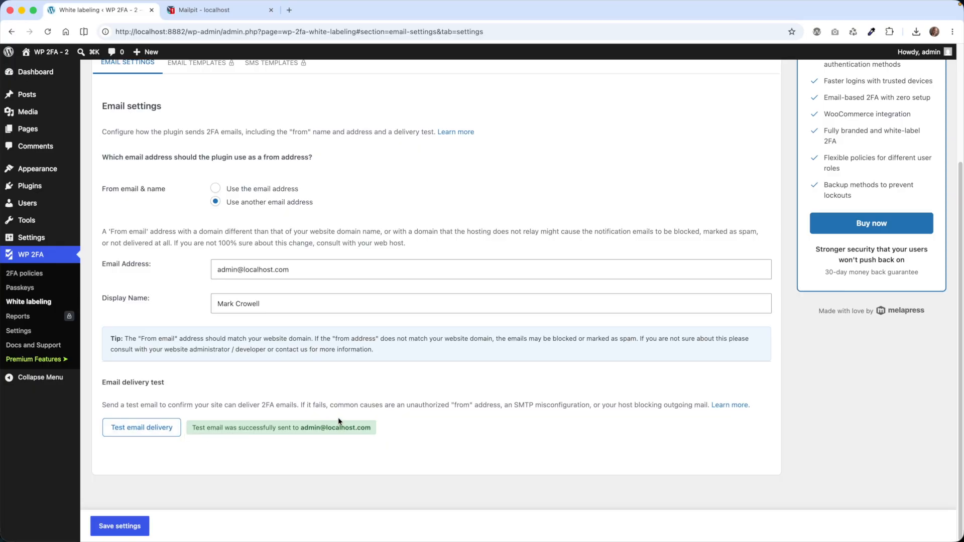
pyautogui.click(231, 11)
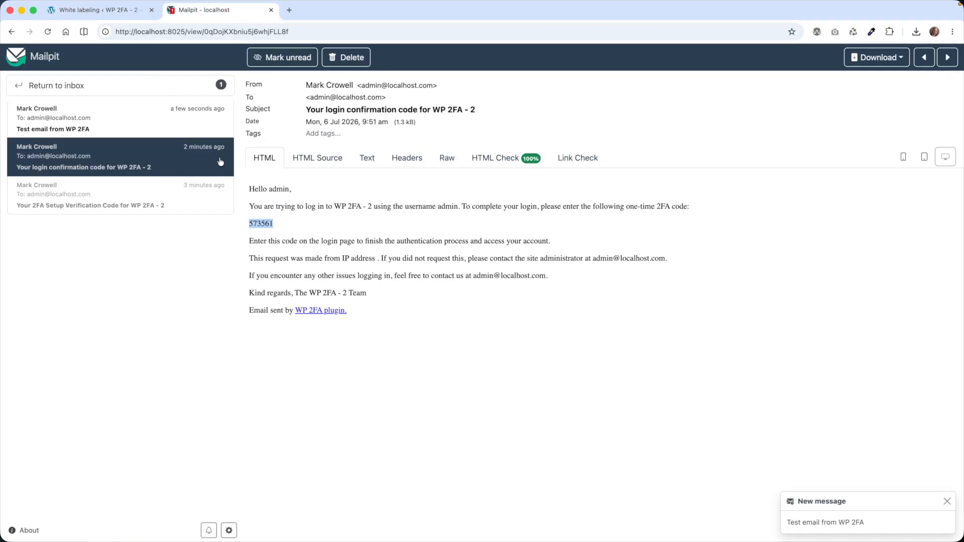
# Open the 'Test email from WP 2FA' message in Mailpit, then return to the White labeling tab
pyautogui.click(76, 119)
pyautogui.moveTo(331, 186); pyautogui.dragTo(459, 188)
pyautogui.click(99, 11)
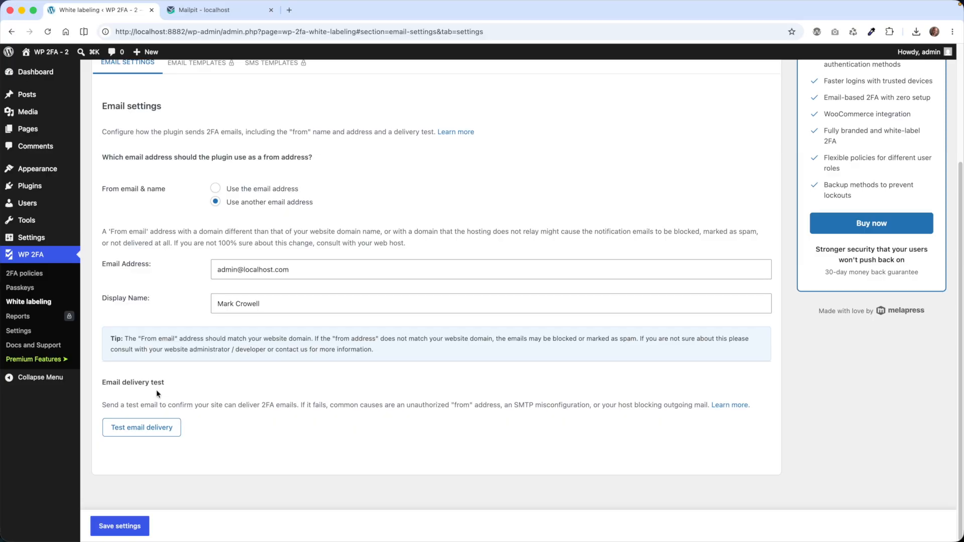
# Open the Other SMTP connection in FluentSMTP settings to view its localhost port 1025 configuration
pyautogui.moveTo(56, 242)
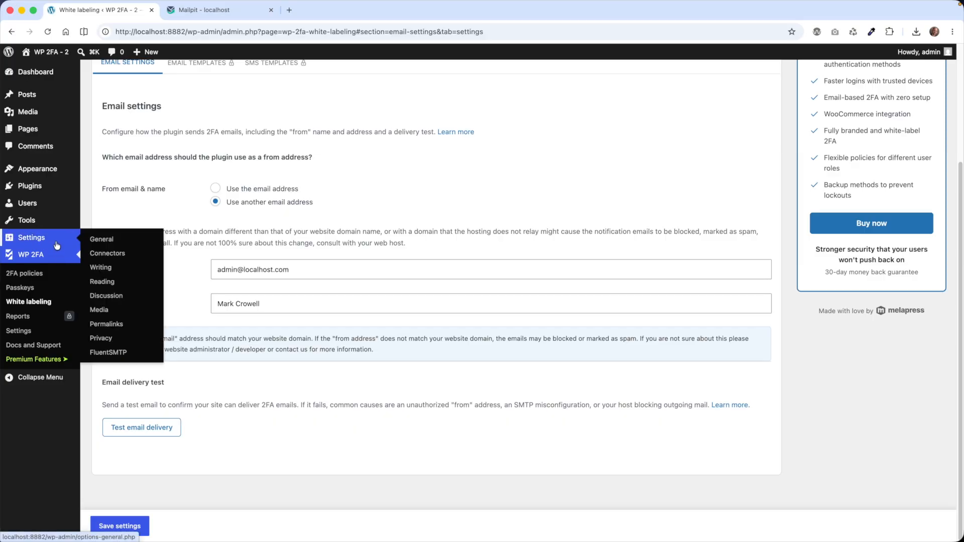
pyautogui.click(134, 355)
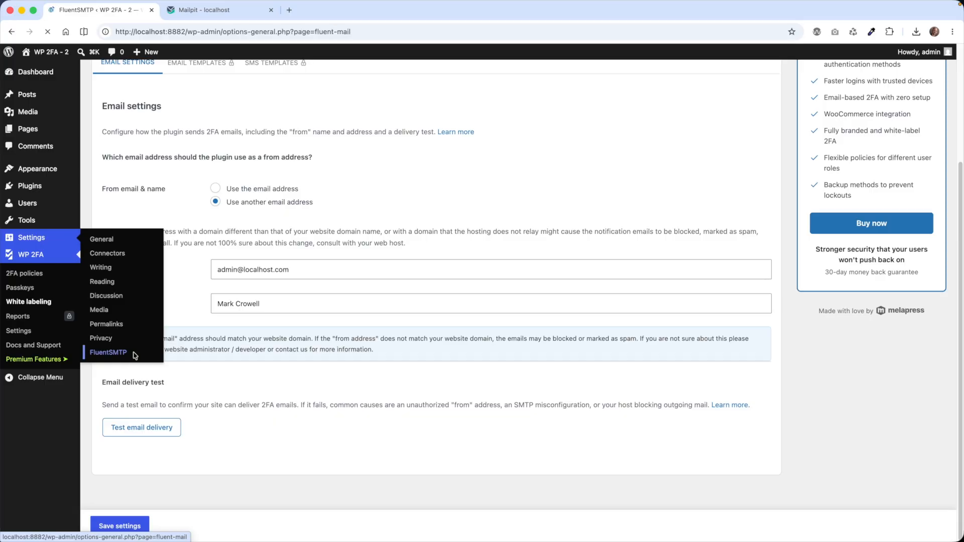
pyautogui.click(200, 80)
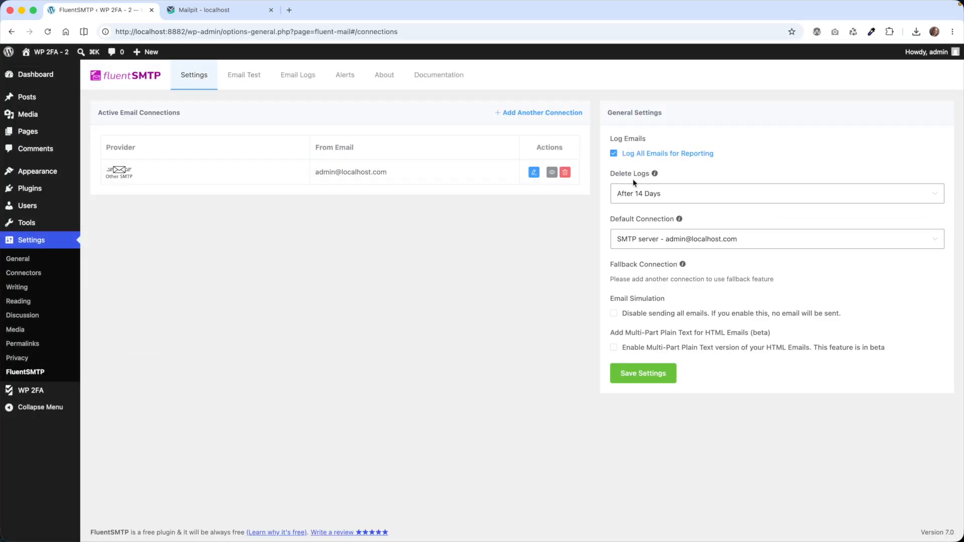
pyautogui.click(534, 172)
pyautogui.scroll(-1, 346, 344)
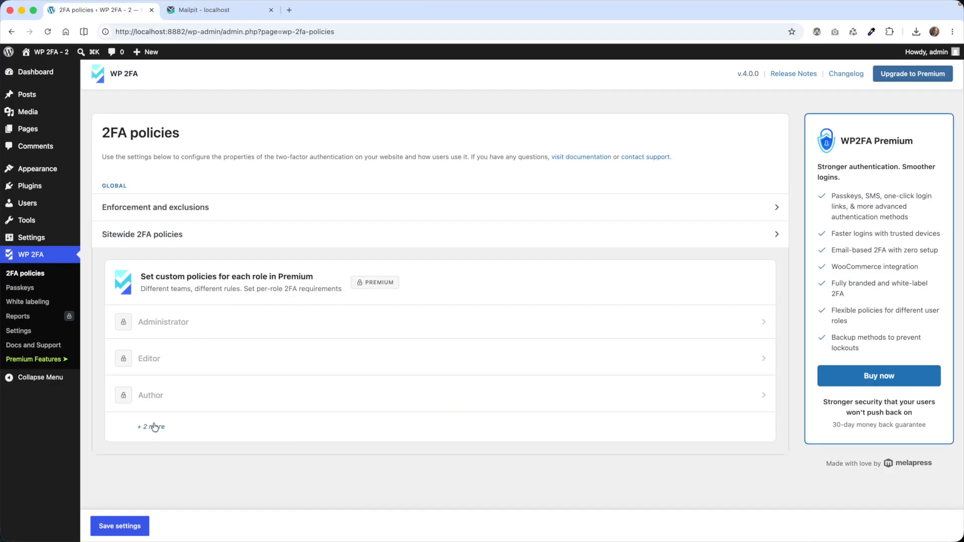
# Expand the Contributor and Subscriber roles, view Sitewide 2FA policies, and return to the overview
pyautogui.click(155, 427)
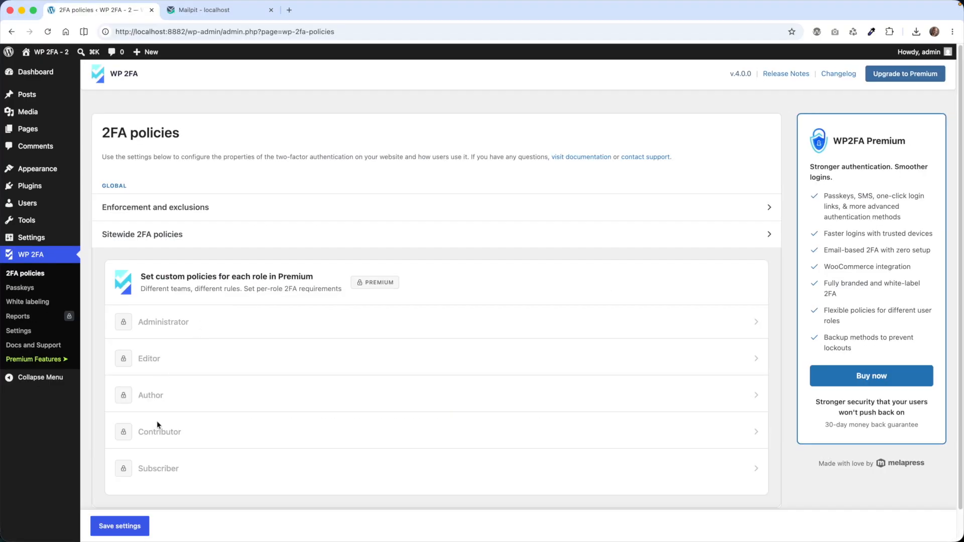
pyautogui.click(184, 236)
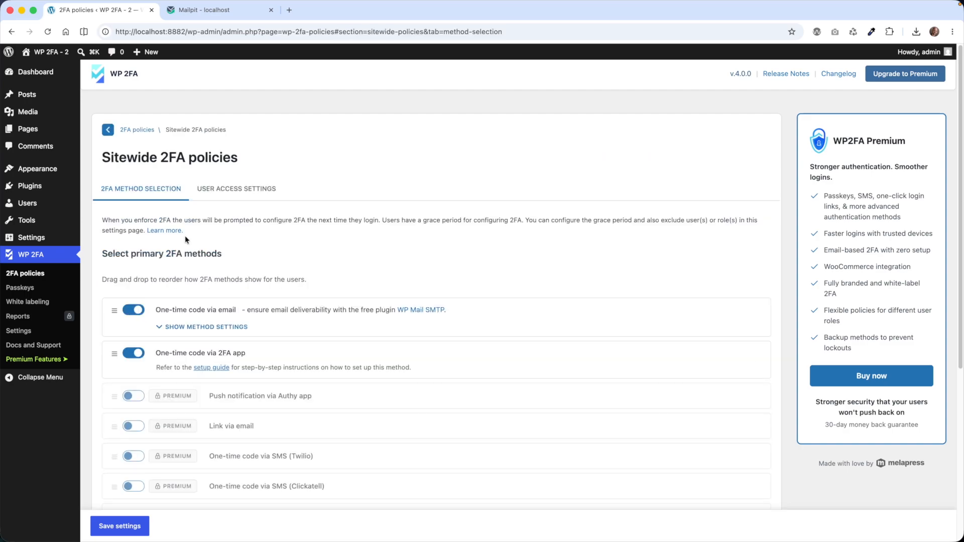
pyautogui.click(117, 128)
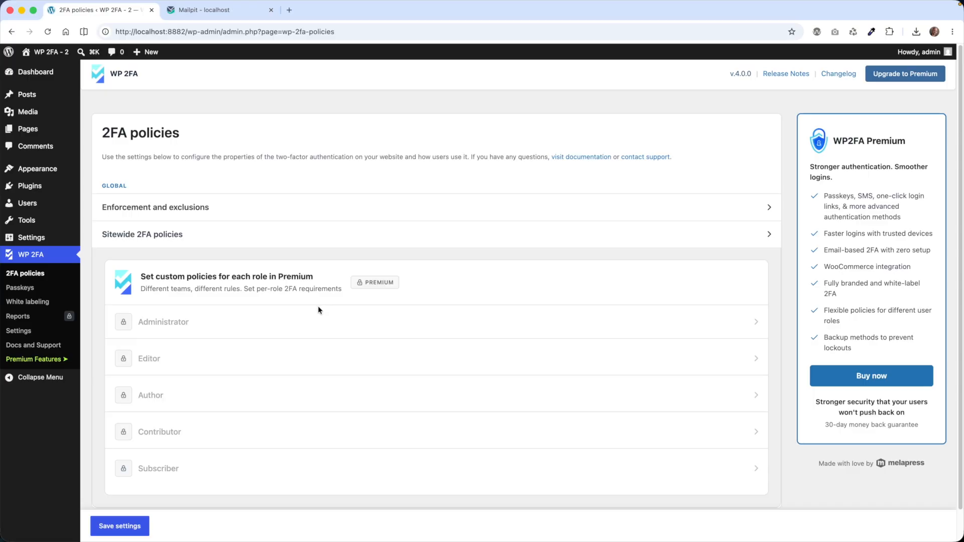
pyautogui.scroll(-1, 200, 311)
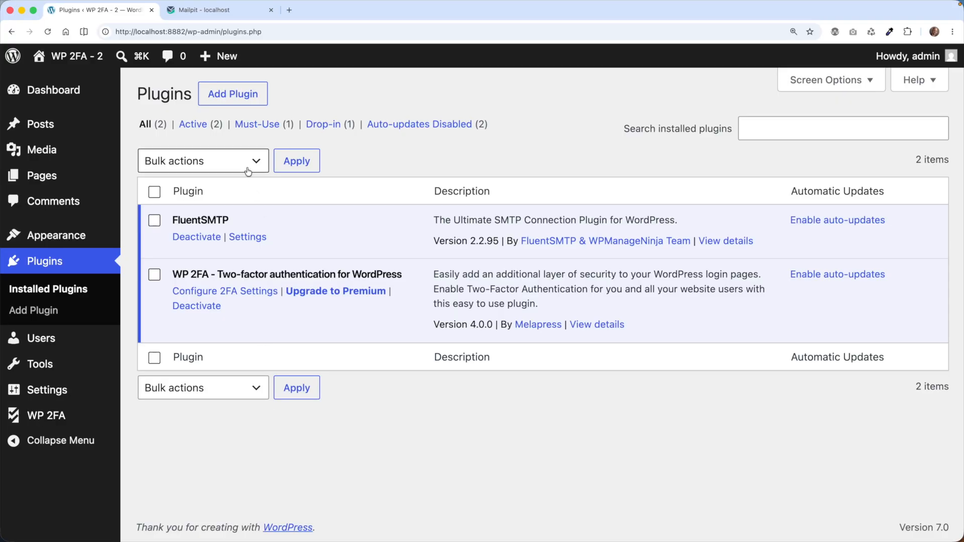
# Upload, install and activate the WP 2FA Premium plugin from wp-2fa-premium.zip
pyautogui.click(256, 99)
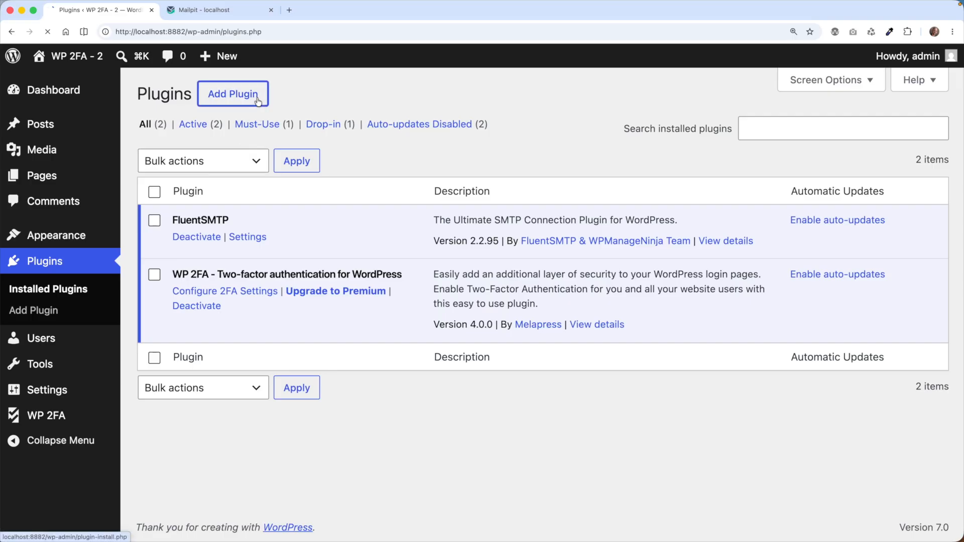
pyautogui.click(281, 103)
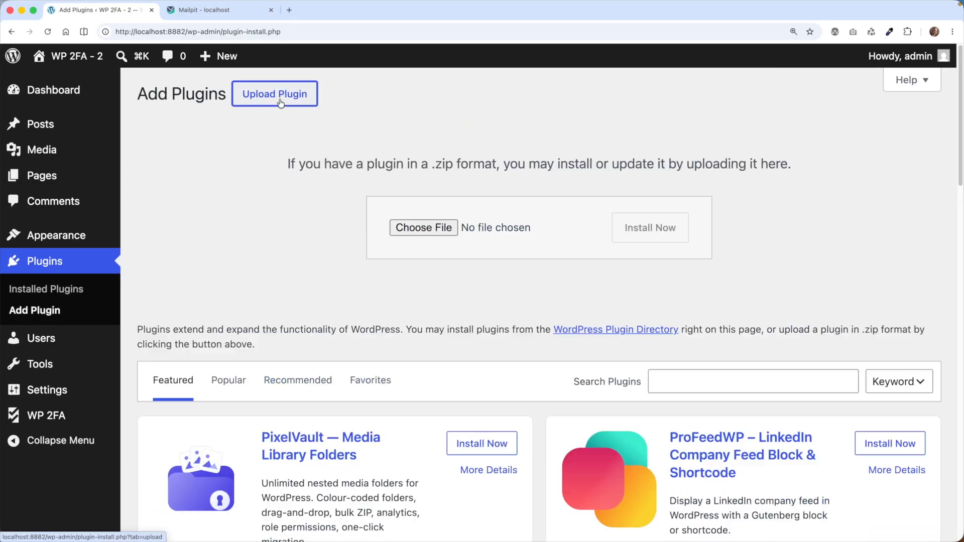
pyautogui.click(431, 228)
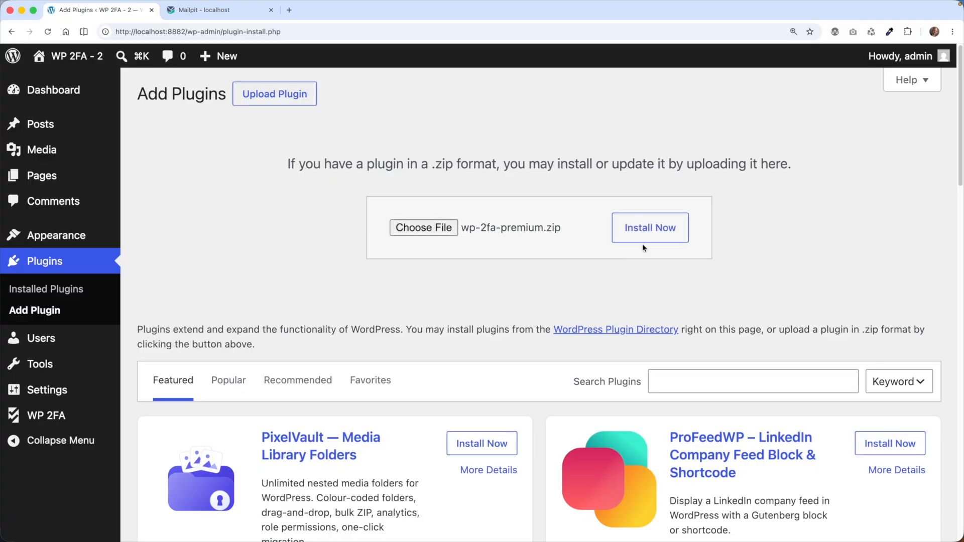
pyautogui.click(645, 243)
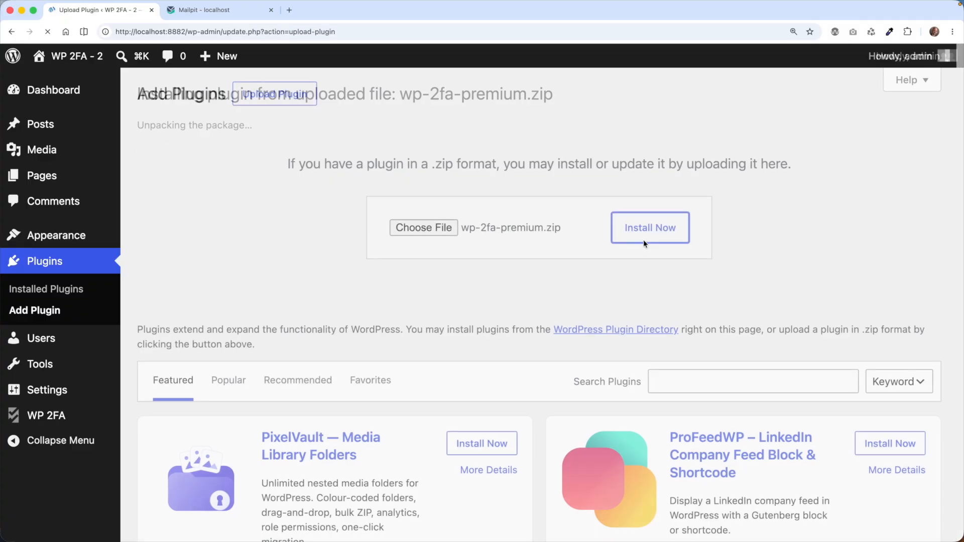
pyautogui.click(215, 217)
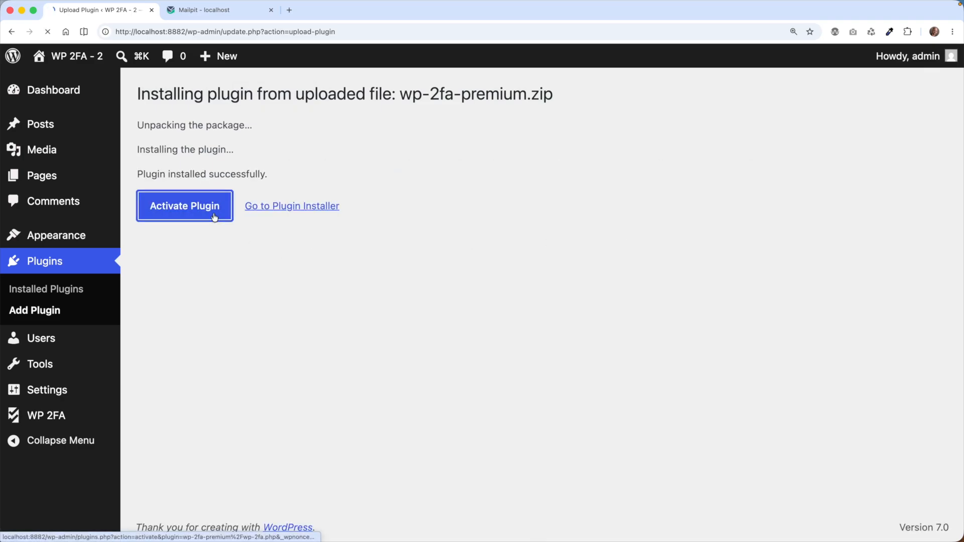
# Paste the license key and activate the WP 2FA Premium license
pyautogui.click(83, 362)
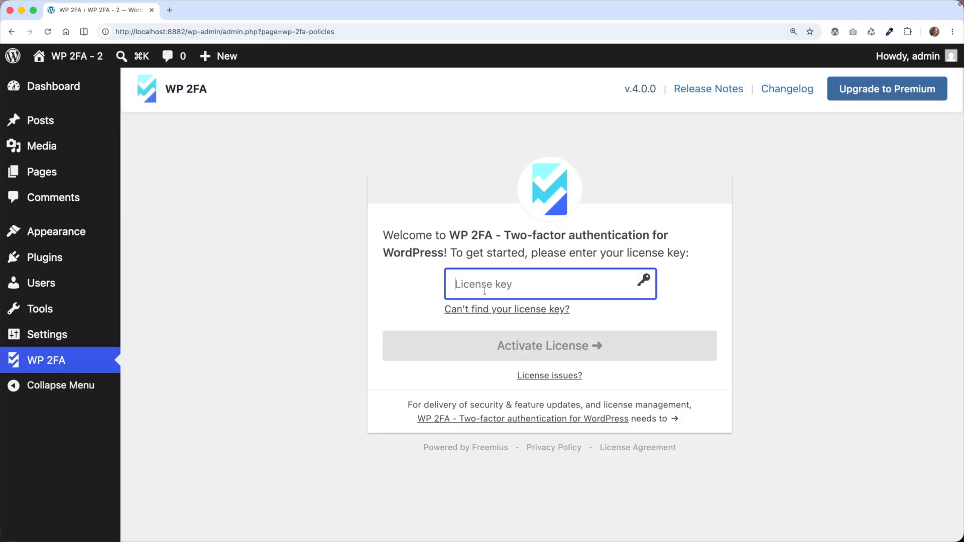
pyautogui.press('super+v')
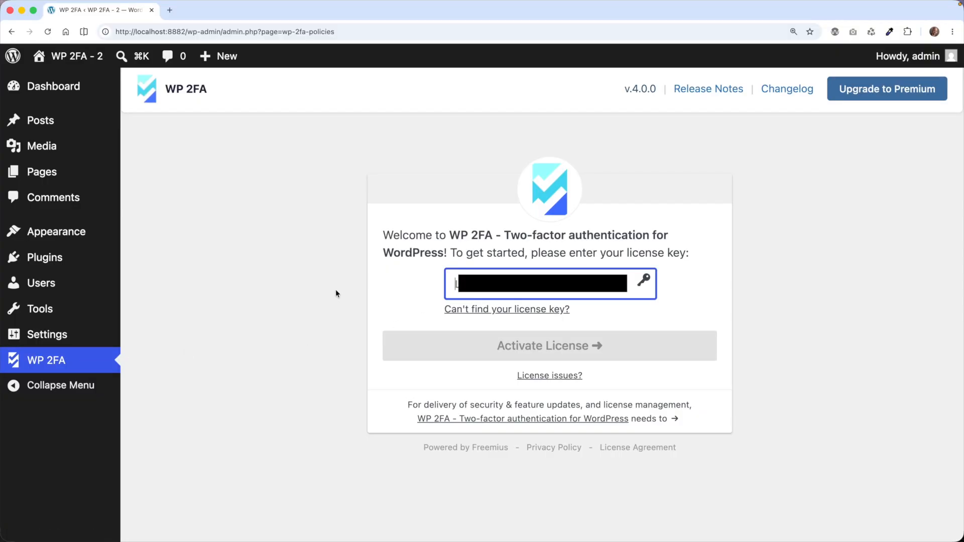
pyautogui.click(432, 348)
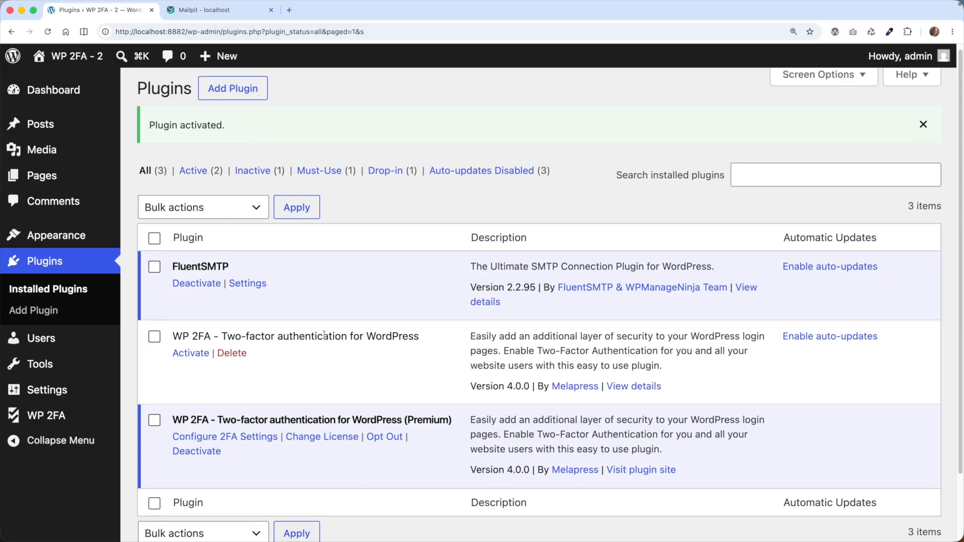
pyautogui.scroll(-2, 324, 335)
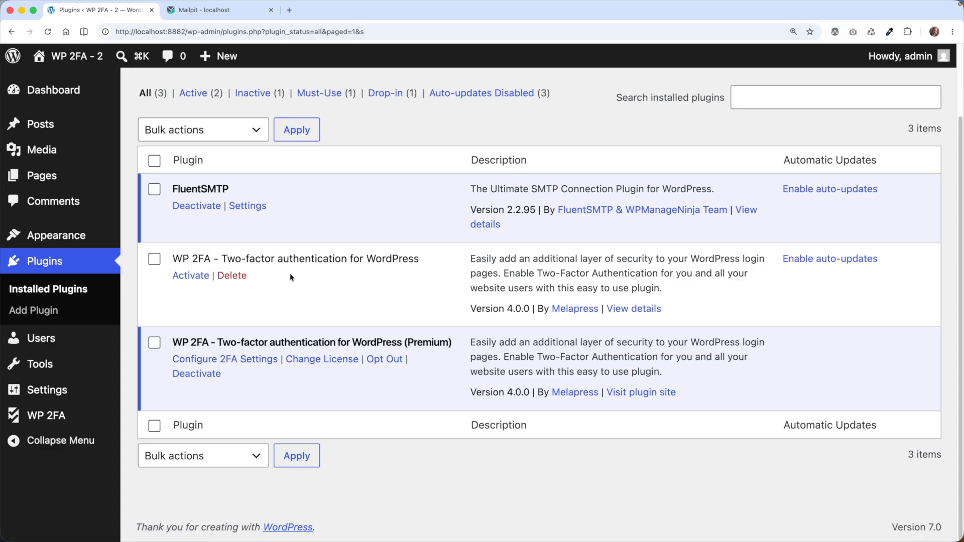
pyautogui.moveTo(198, 258); pyautogui.dragTo(403, 256)
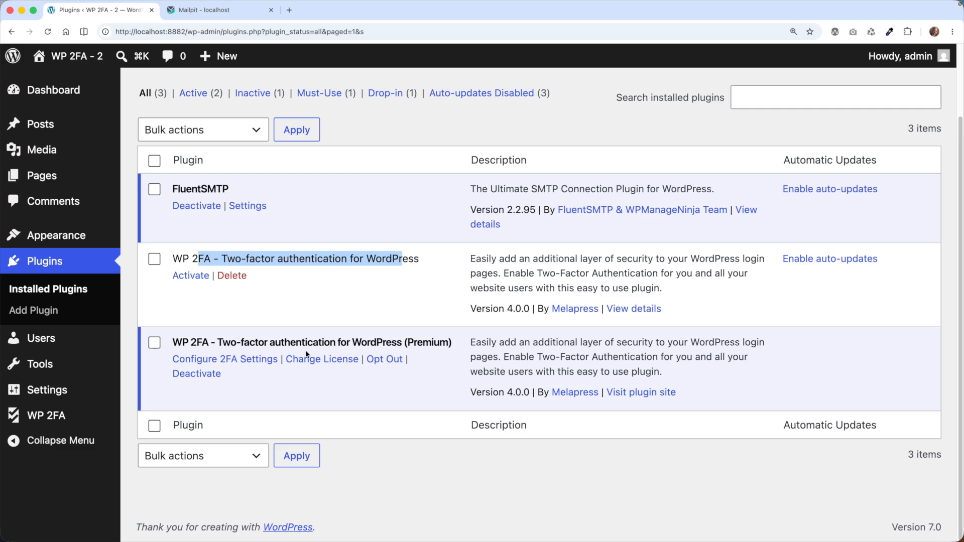
pyautogui.moveTo(74, 414)
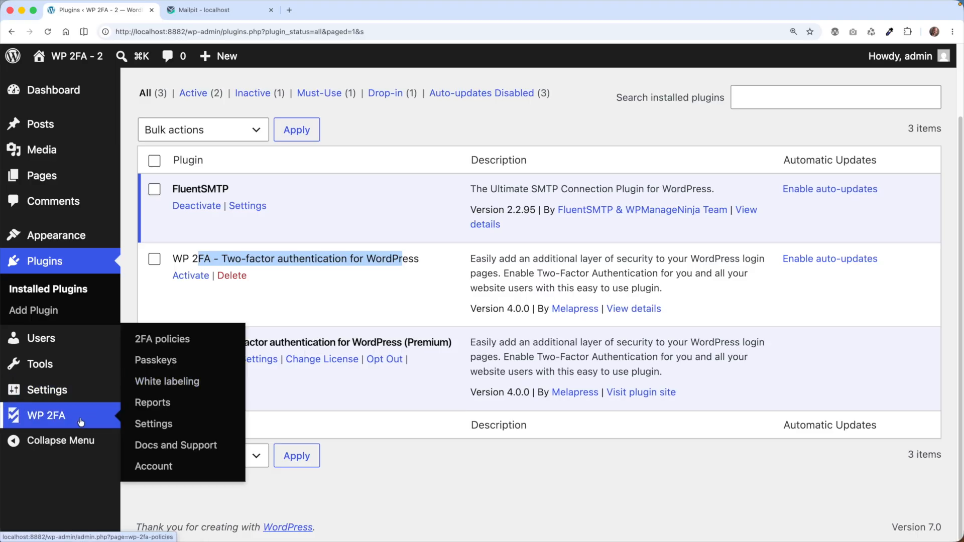
# Review the Sitewide 2FA policies methods: Authy, Twilio, Clickatell, YubiKey and zero-setup email
pyautogui.click(163, 337)
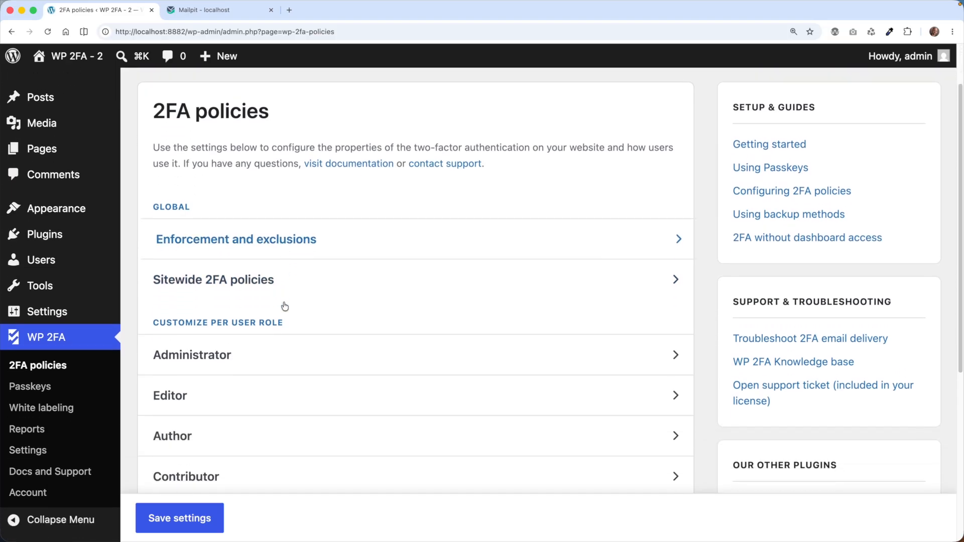
pyautogui.click(283, 282)
pyautogui.scroll(-1, 283, 279)
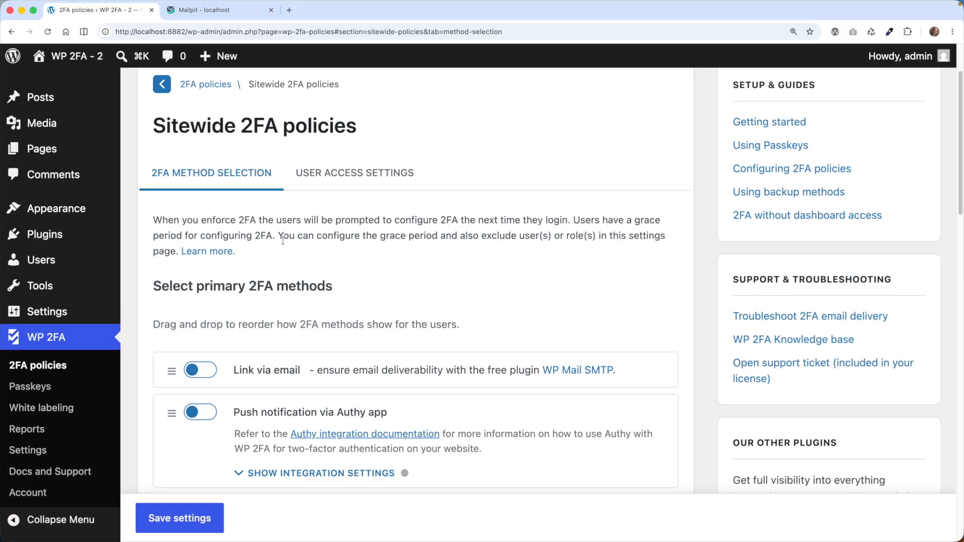
pyautogui.scroll(-5, 282, 244)
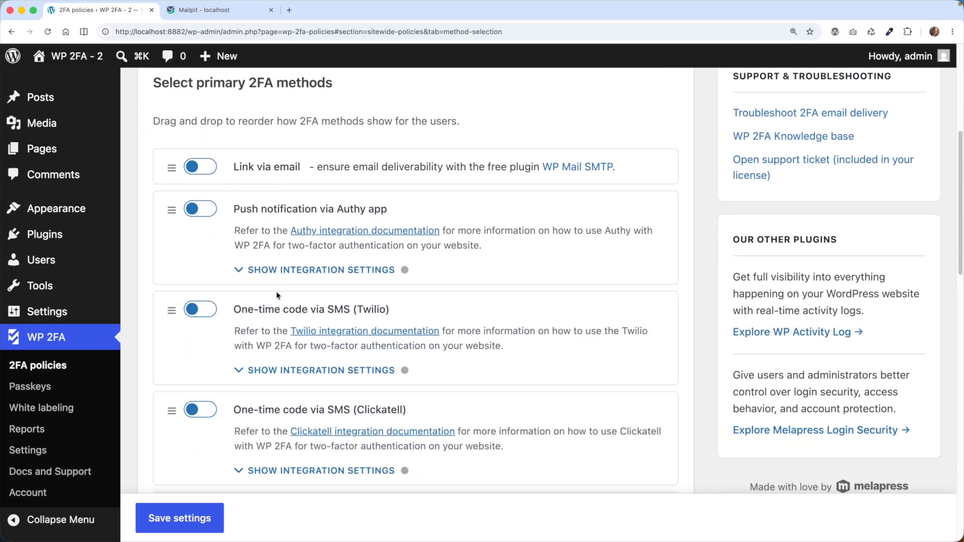
pyautogui.scroll(-3, 340, 310)
pyautogui.scroll(-3, 385, 304)
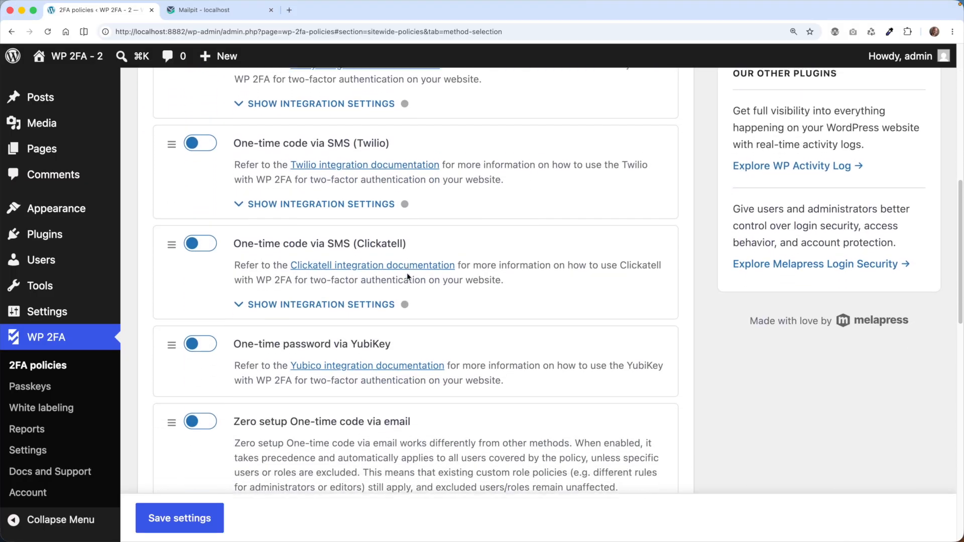
pyautogui.scroll(-1, 396, 307)
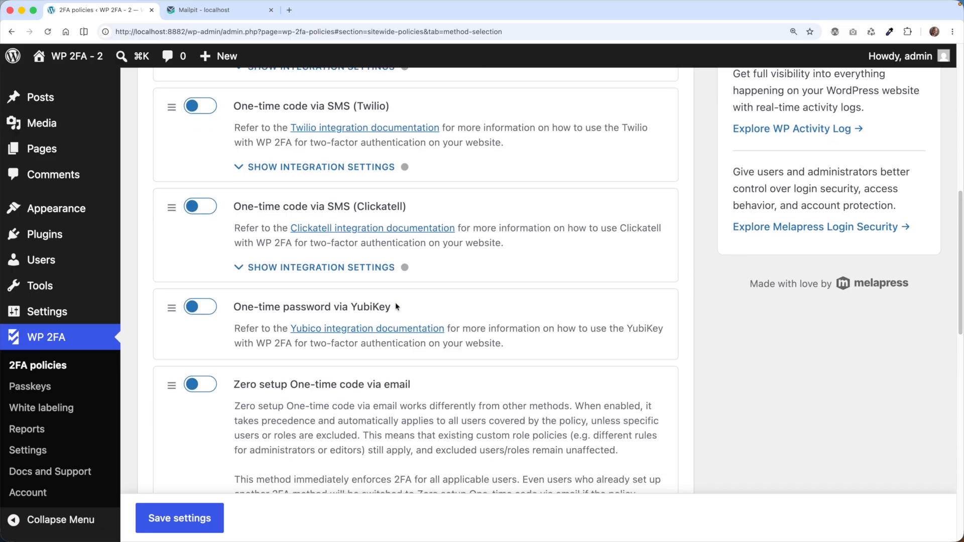
pyautogui.scroll(3, 402, 271)
pyautogui.scroll(-4, 402, 272)
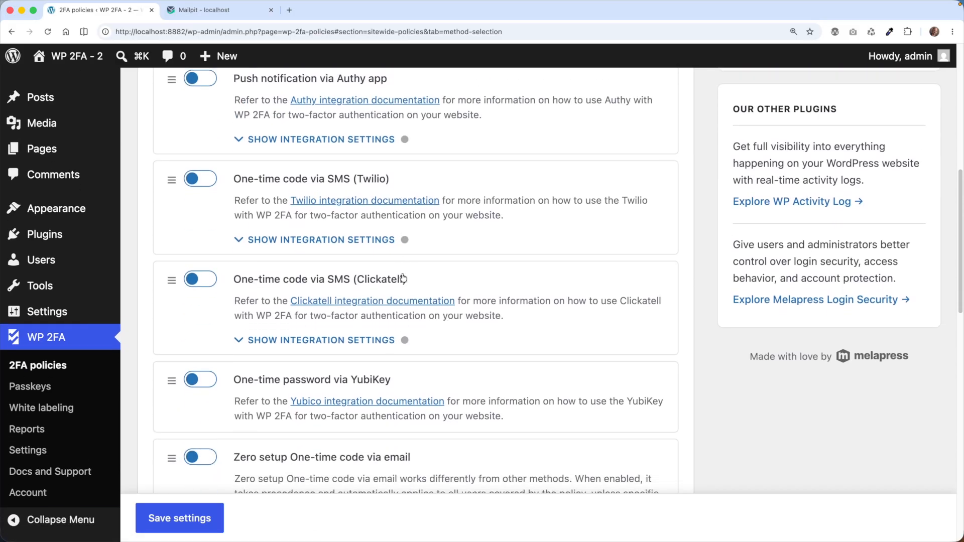
pyautogui.scroll(-8, 379, 293)
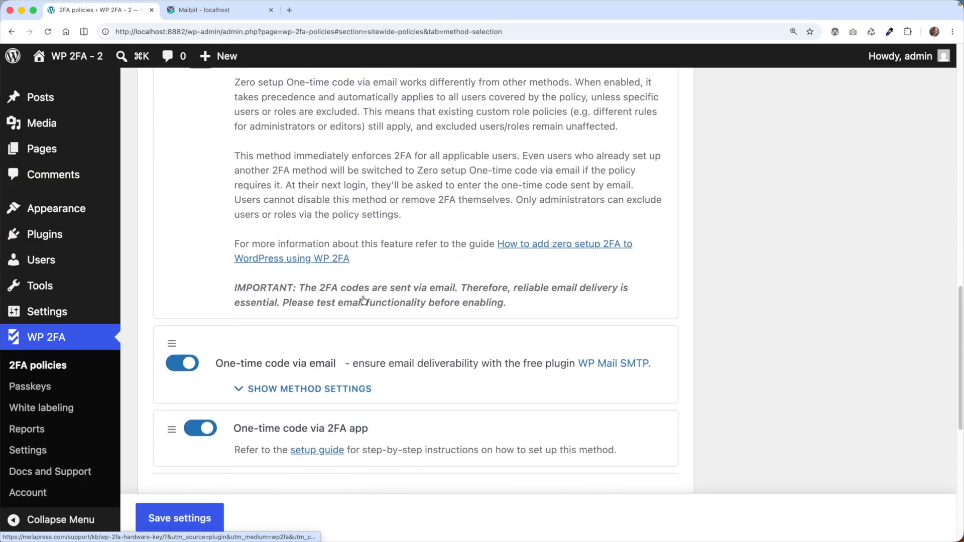
pyautogui.scroll(15, 362, 296)
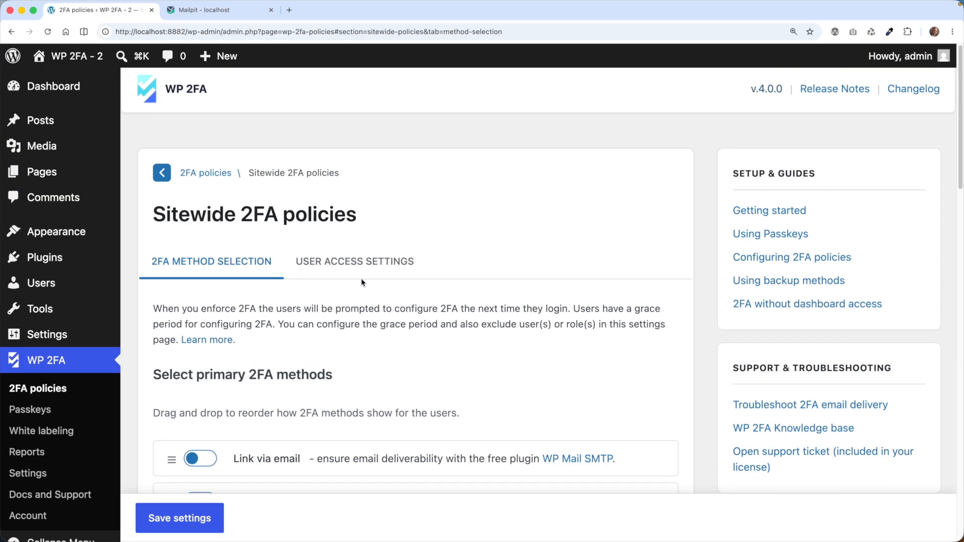
# Show the sitewide policy's User Access Settings and scroll through its options
pyautogui.click(310, 258)
pyautogui.scroll(-2, 306, 316)
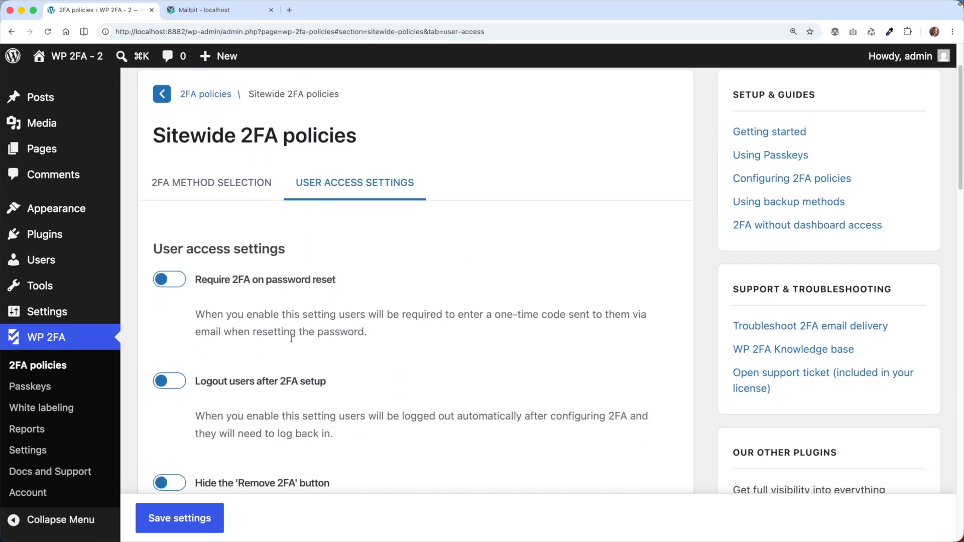
pyautogui.scroll(-2, 255, 364)
pyautogui.scroll(5, 255, 362)
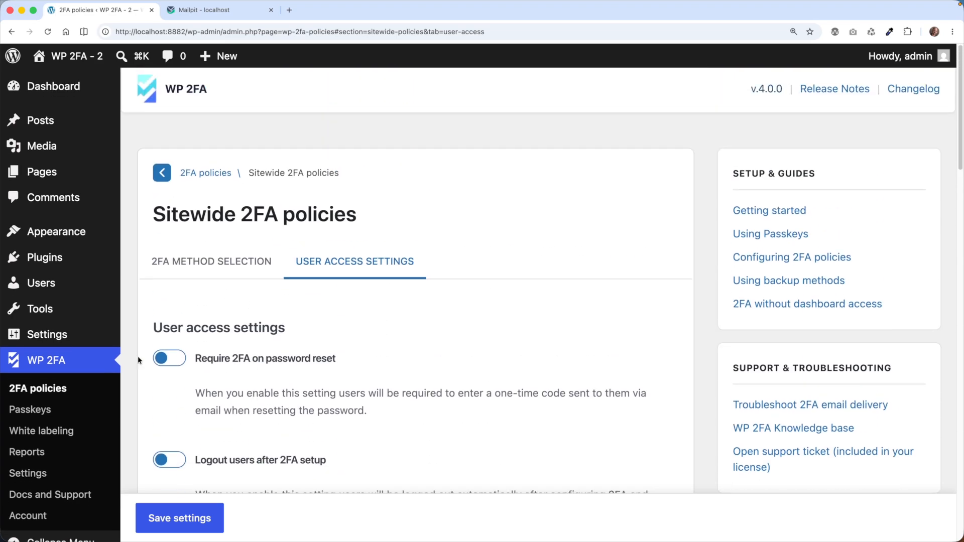
# Review the white-labeling email templates, including User backup codes email, then the SMS templates
pyautogui.click(73, 435)
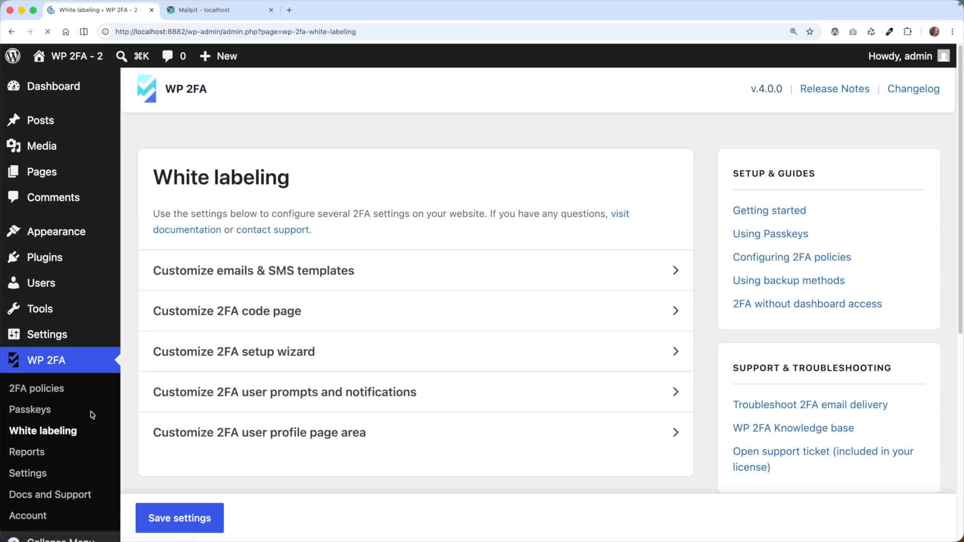
pyautogui.click(279, 275)
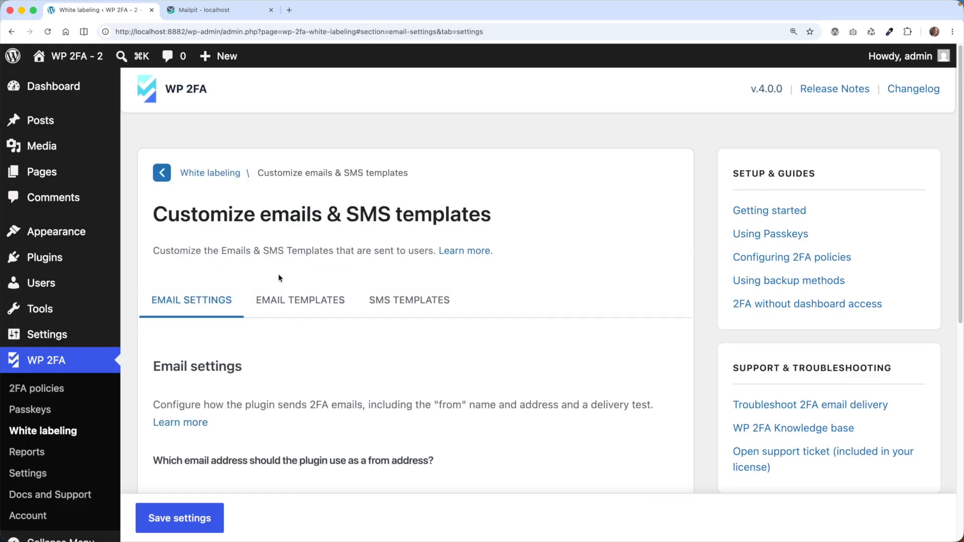
pyautogui.click(294, 300)
pyautogui.scroll(-5, 346, 316)
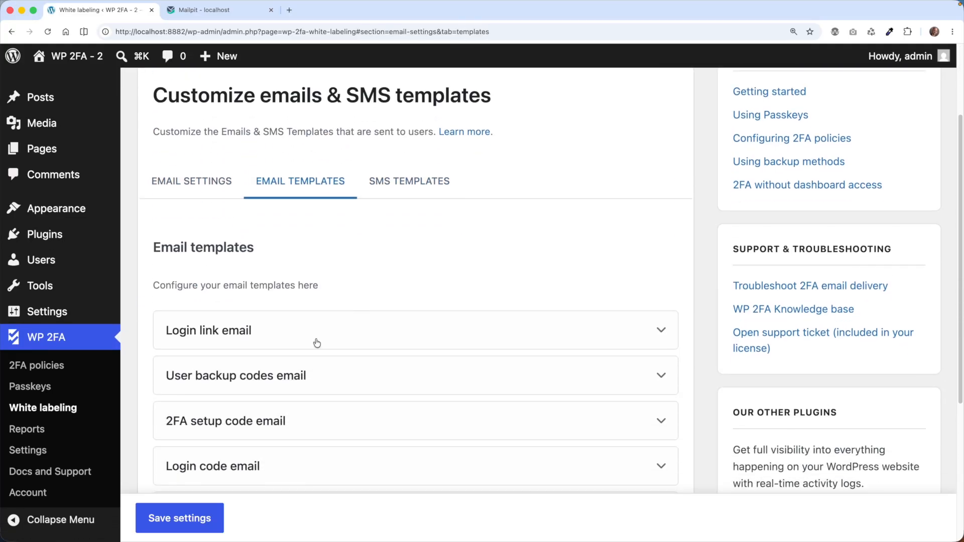
pyautogui.click(308, 375)
pyautogui.scroll(-1, 309, 374)
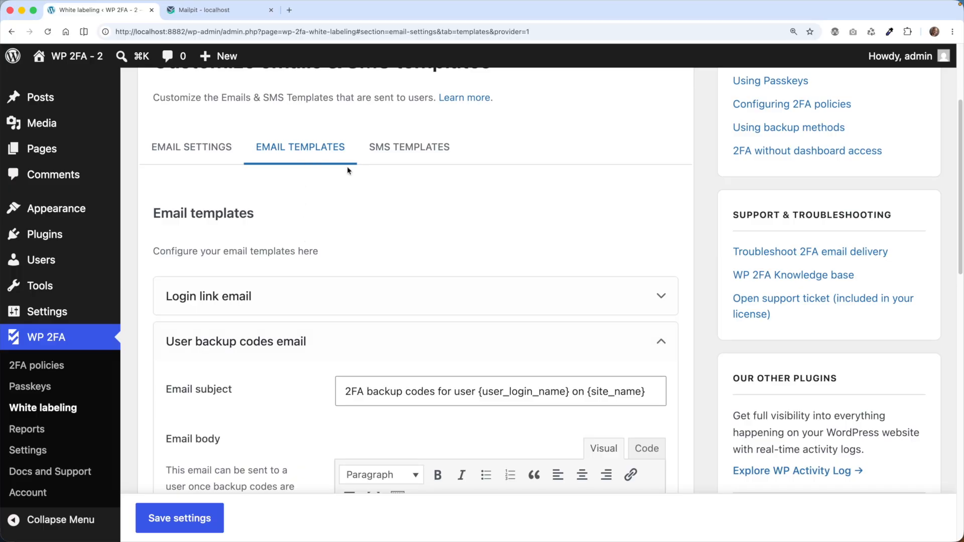
pyautogui.scroll(-5, 340, 224)
pyautogui.scroll(-8, 278, 293)
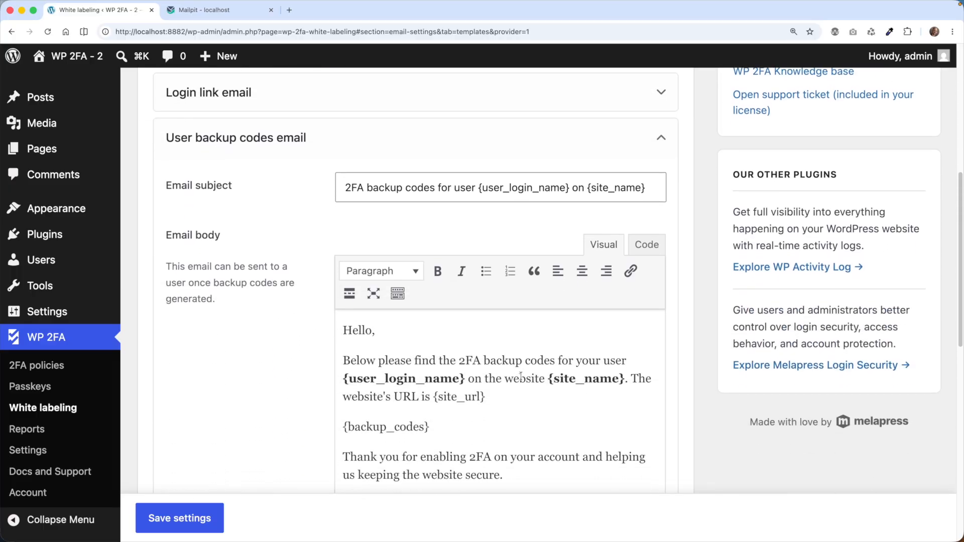
pyautogui.scroll(-16, 284, 332)
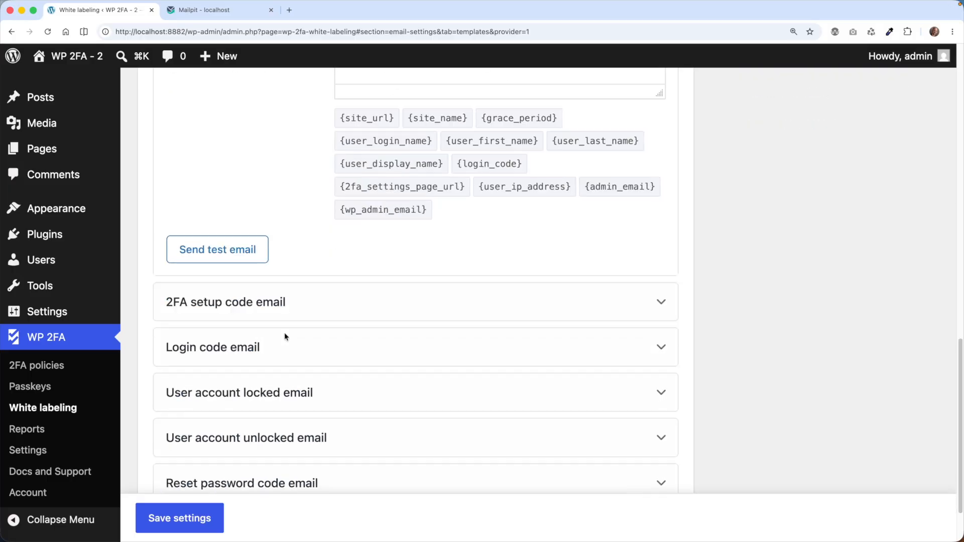
pyautogui.scroll(20, 322, 319)
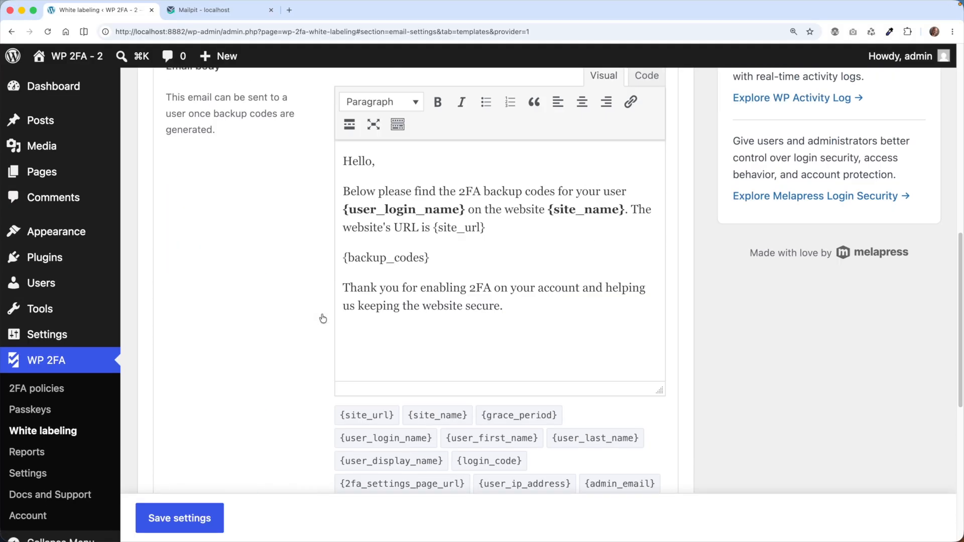
pyautogui.click(425, 308)
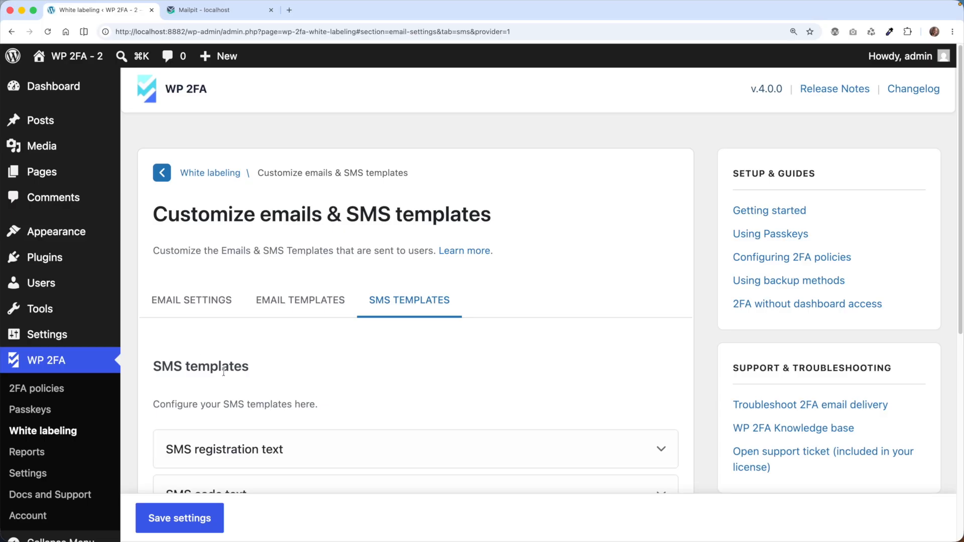
pyautogui.scroll(-4, 224, 371)
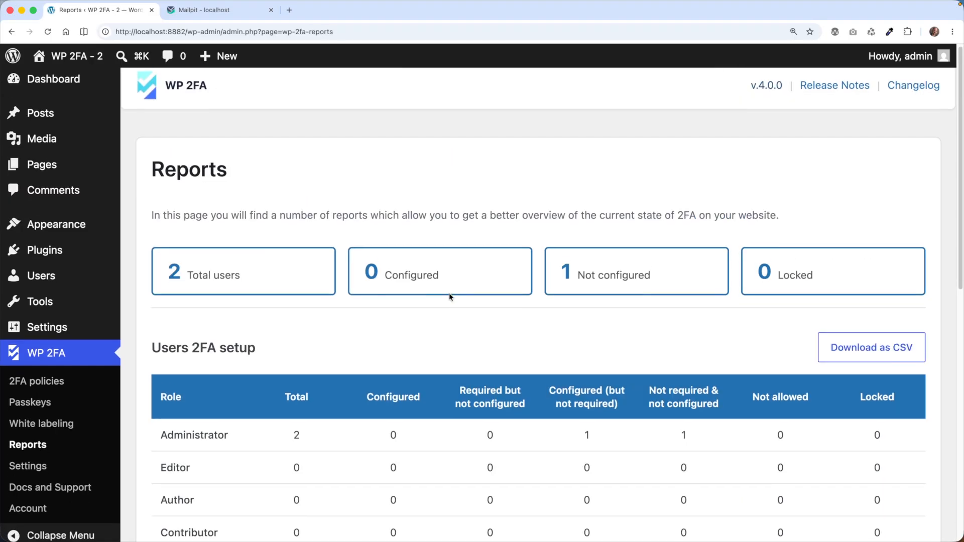
# Scroll through the users' 2FA setup and 2FA methods report tables
pyautogui.scroll(-3, 449, 295)
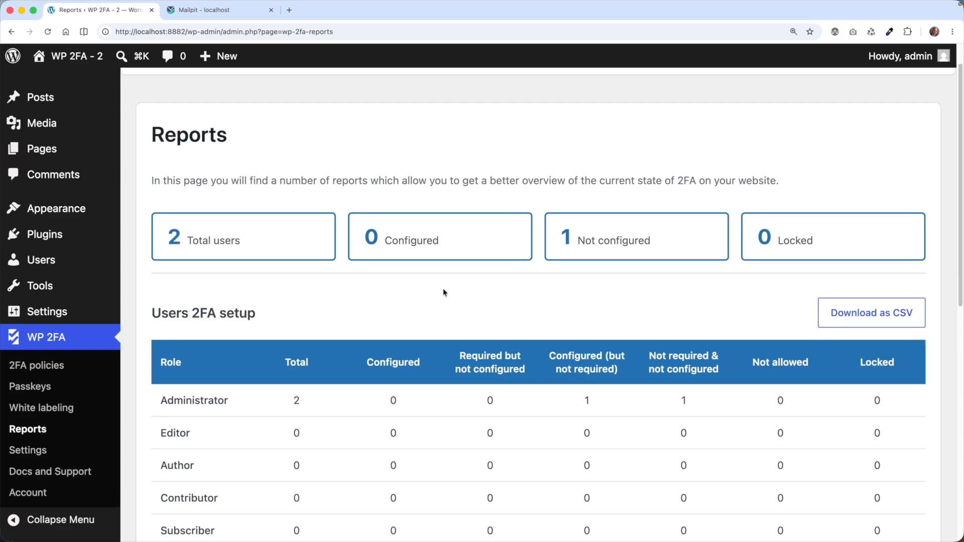
pyautogui.scroll(-5, 445, 295)
pyautogui.scroll(-2, 326, 266)
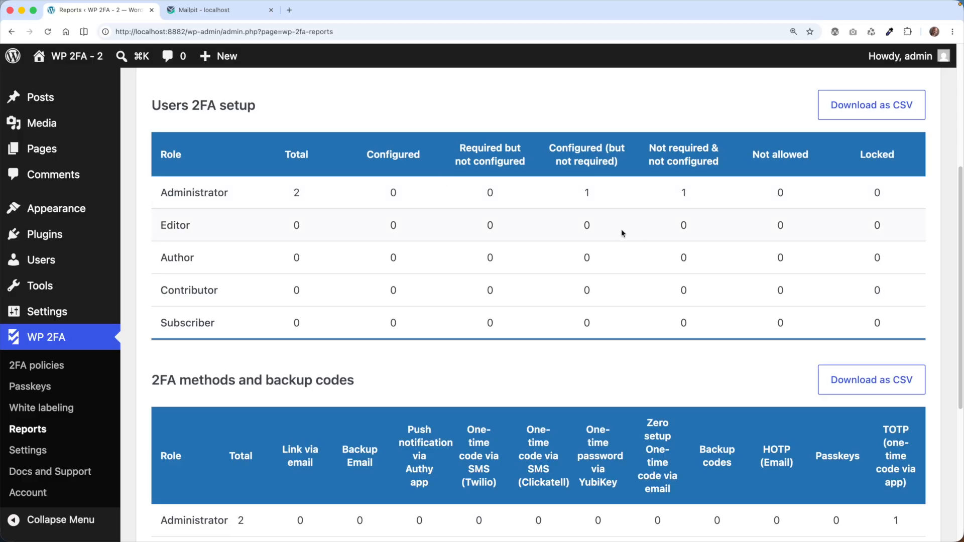
pyautogui.scroll(-6, 553, 244)
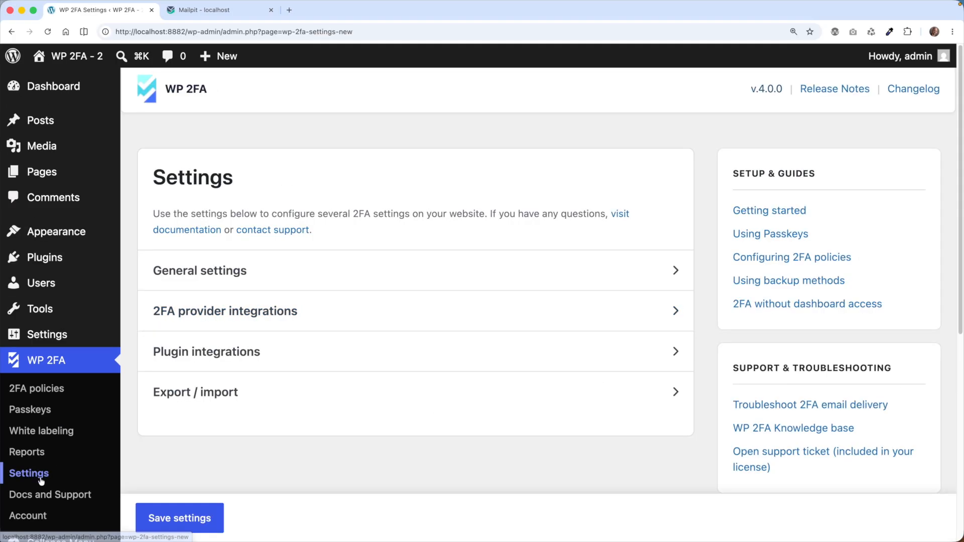
# Inspect the Twilio SMS and YubiKey settings under 2FA provider integrations
pyautogui.click(246, 310)
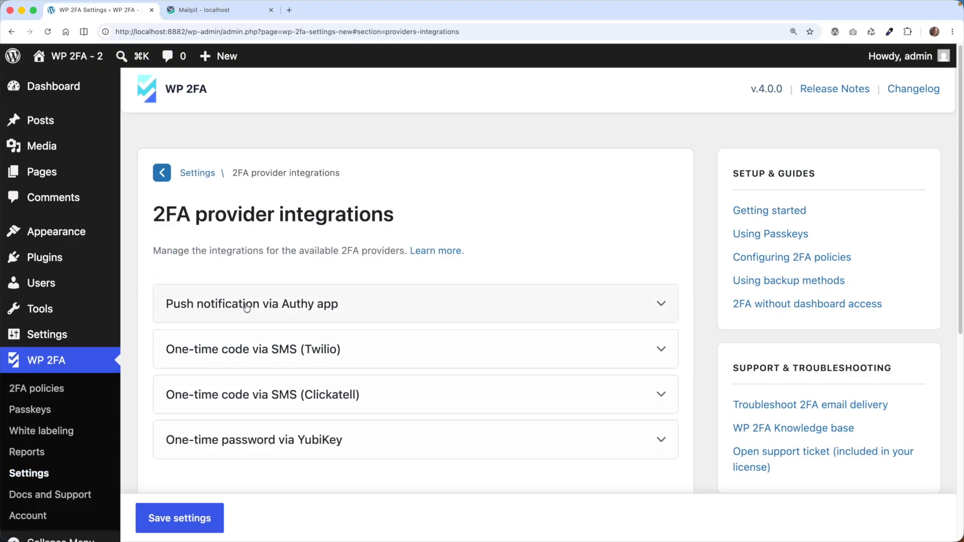
pyautogui.scroll(-3, 251, 305)
pyautogui.click(265, 275)
pyautogui.scroll(-2, 263, 282)
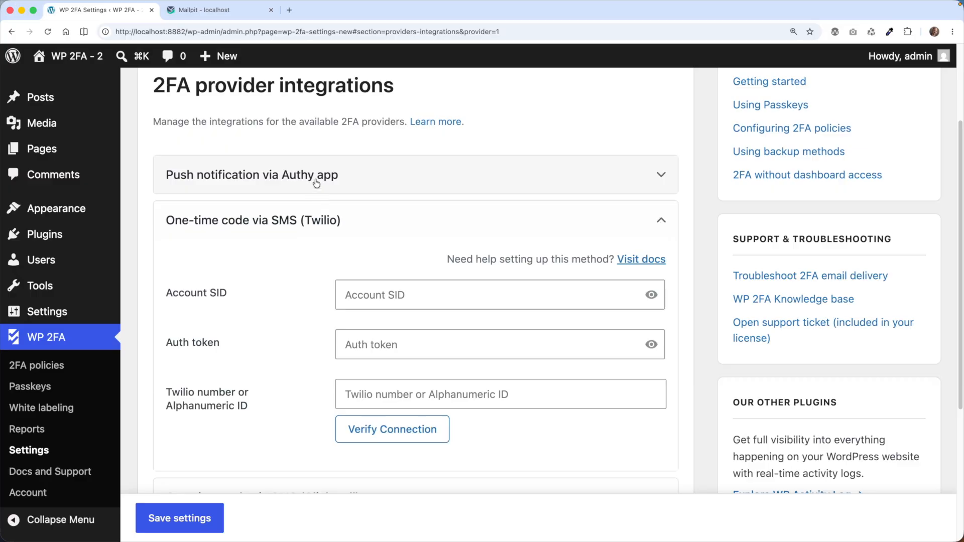
pyautogui.scroll(-3, 292, 246)
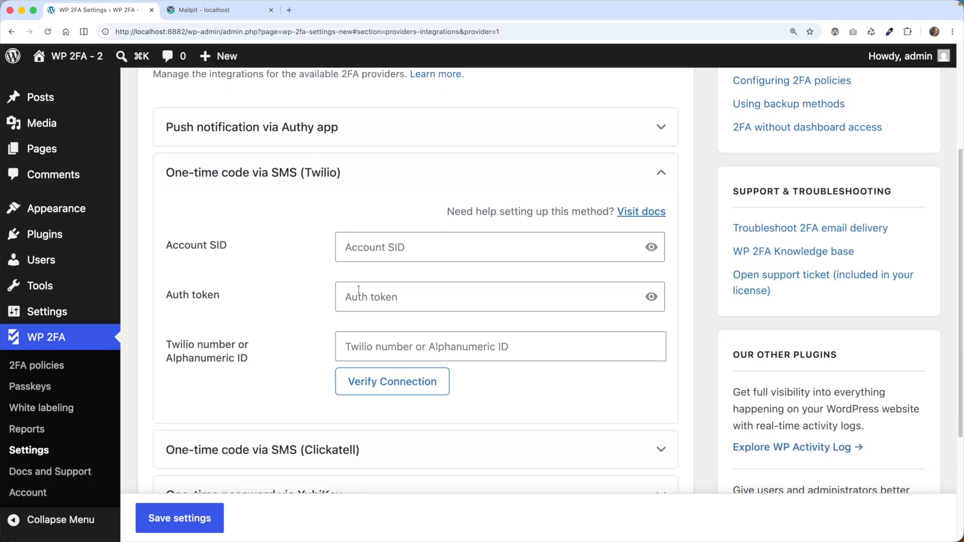
pyautogui.scroll(-3, 311, 301)
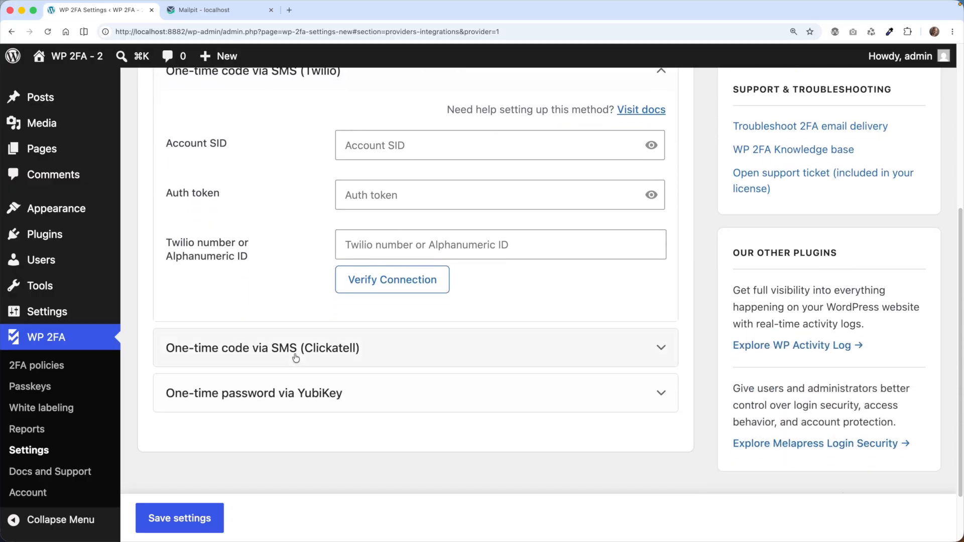
pyautogui.click(286, 409)
pyautogui.scroll(-3, 289, 427)
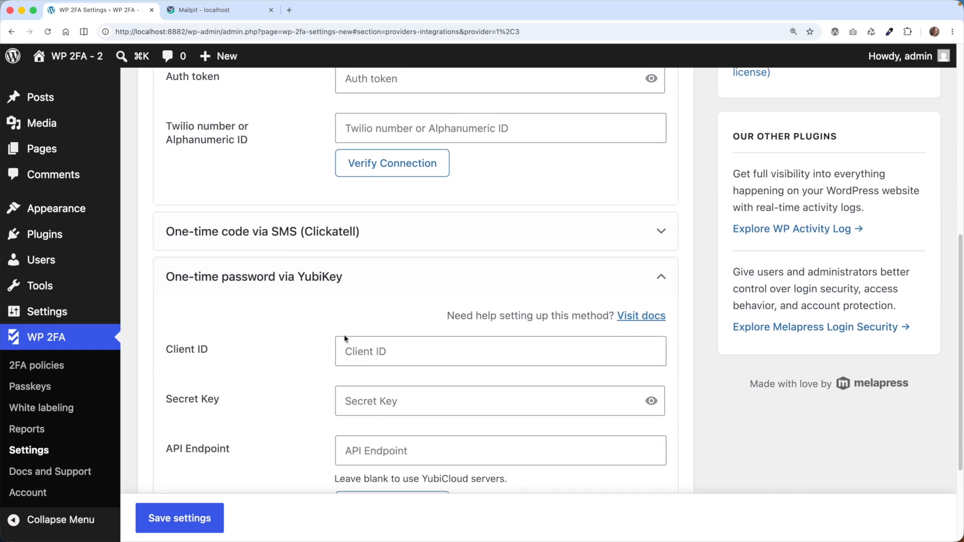
pyautogui.scroll(8, 275, 375)
# Go back to Settings and review the Export / import JSON options
pyautogui.click(198, 173)
pyautogui.click(228, 393)
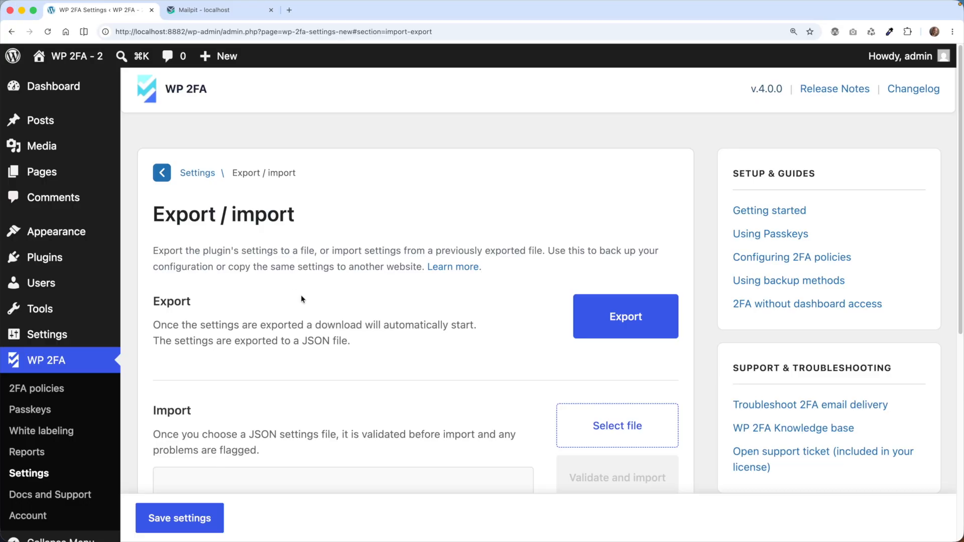
pyautogui.scroll(-3, 300, 296)
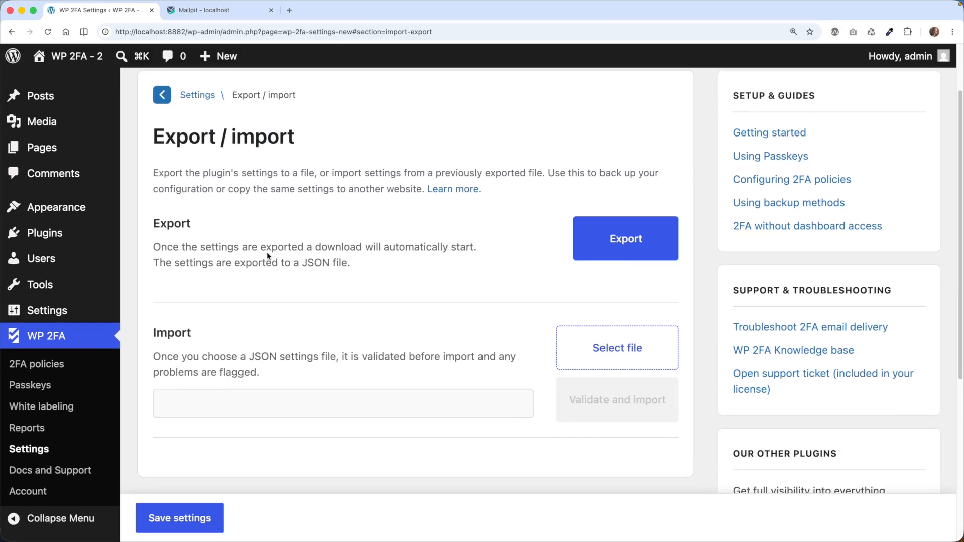
pyautogui.scroll(-1, 452, 285)
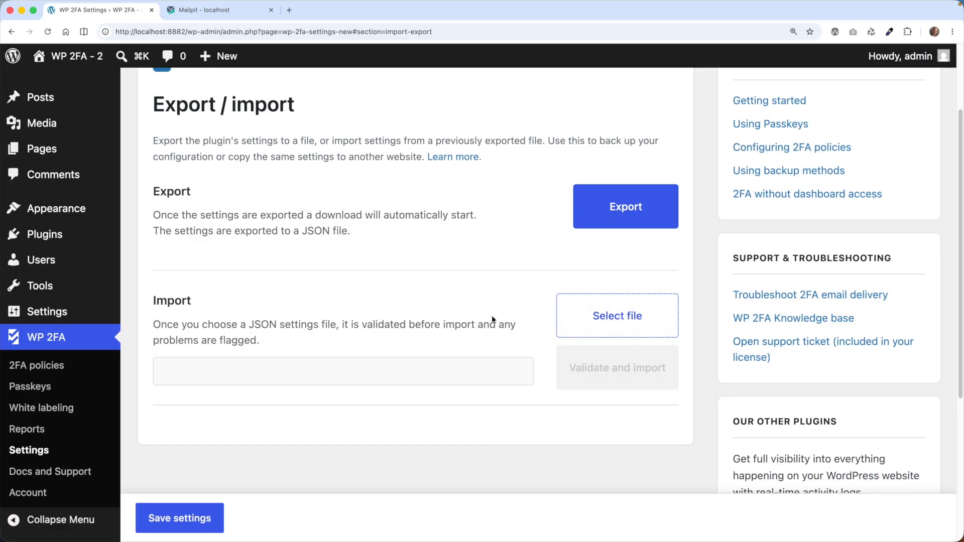
pyautogui.scroll(3, 489, 309)
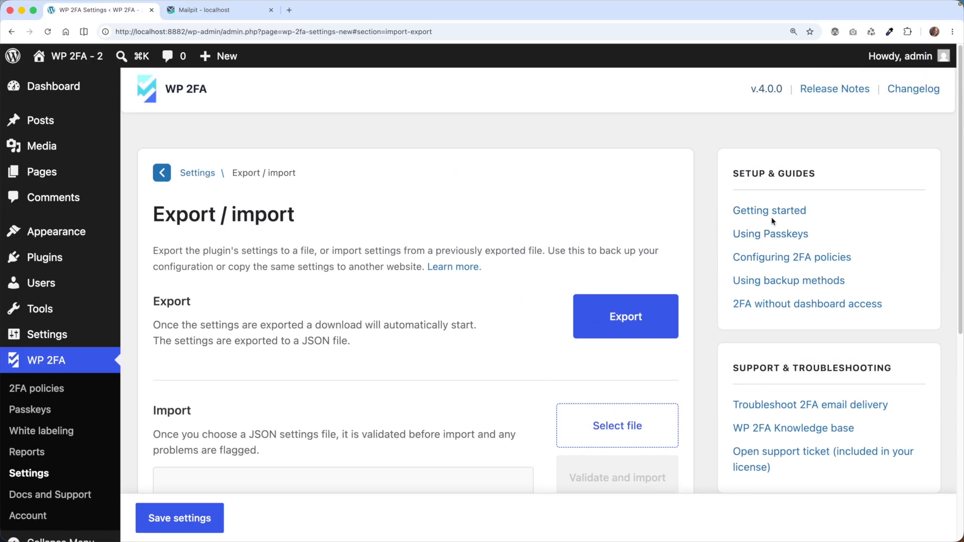
pyautogui.scroll(-1, 793, 197)
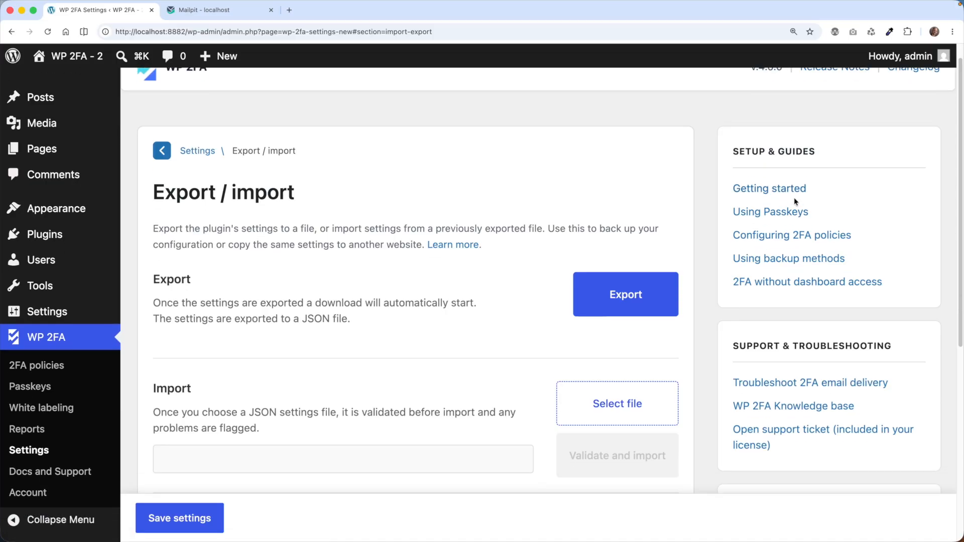
pyautogui.scroll(-1, 792, 172)
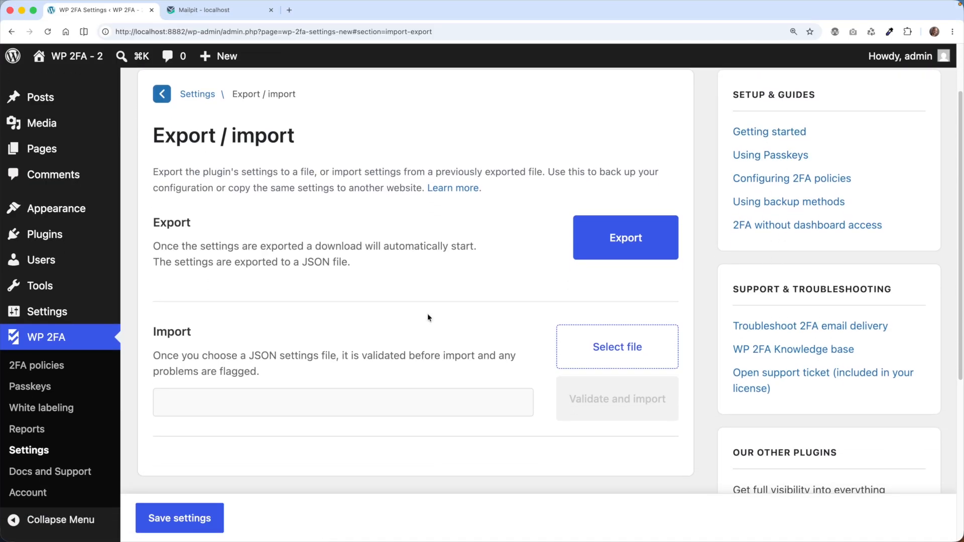
# Browse the Docs and Support page's guides, knowledge base, support links and system info
pyautogui.click(25, 474)
pyautogui.scroll(-1, 324, 336)
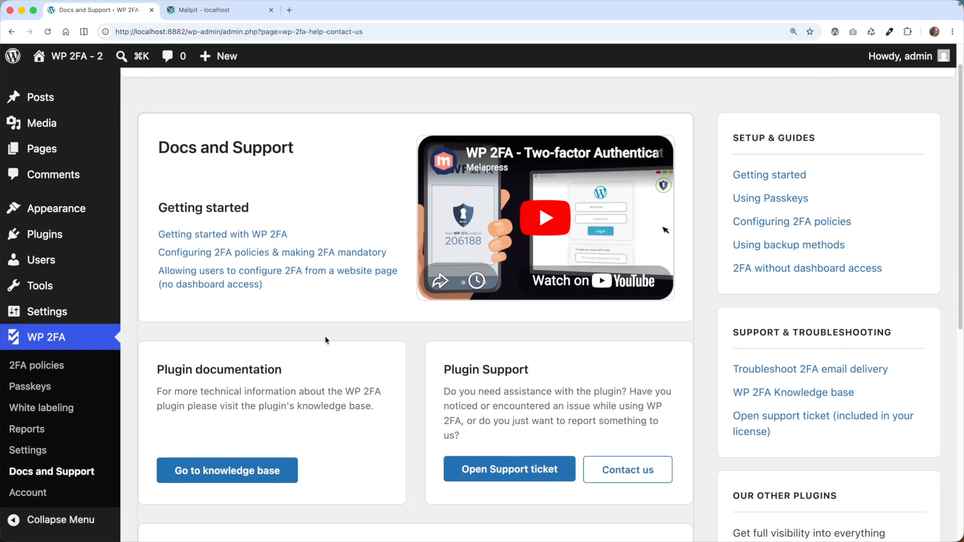
pyautogui.scroll(-3, 703, 301)
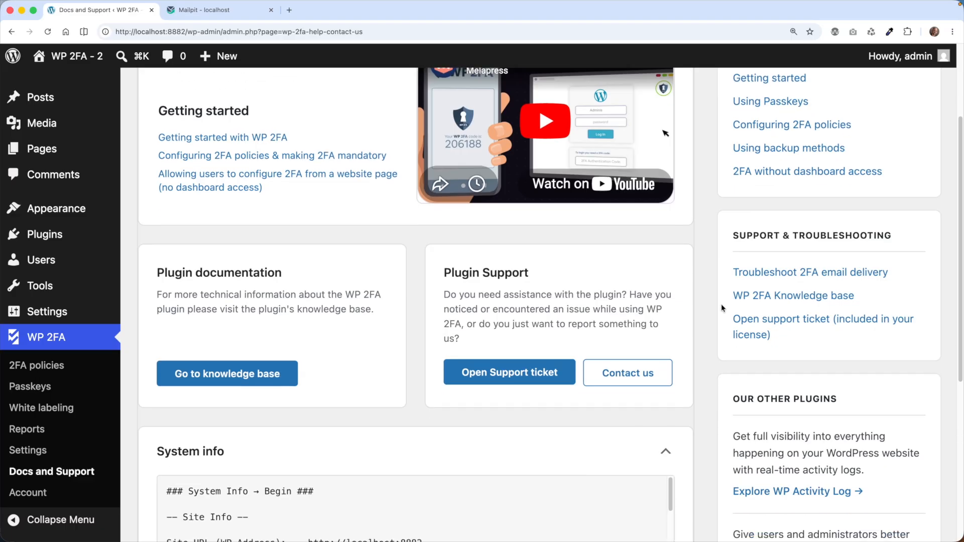
pyautogui.scroll(3, 721, 303)
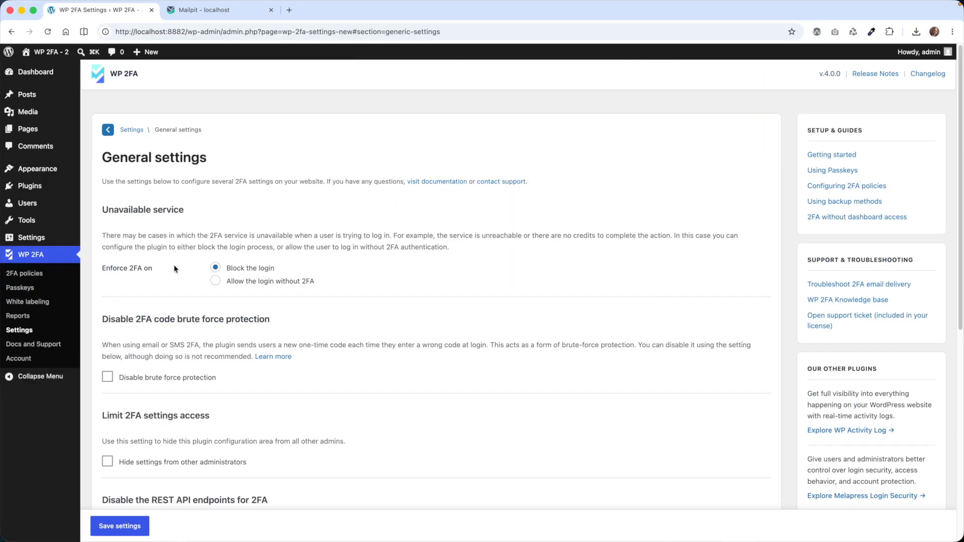